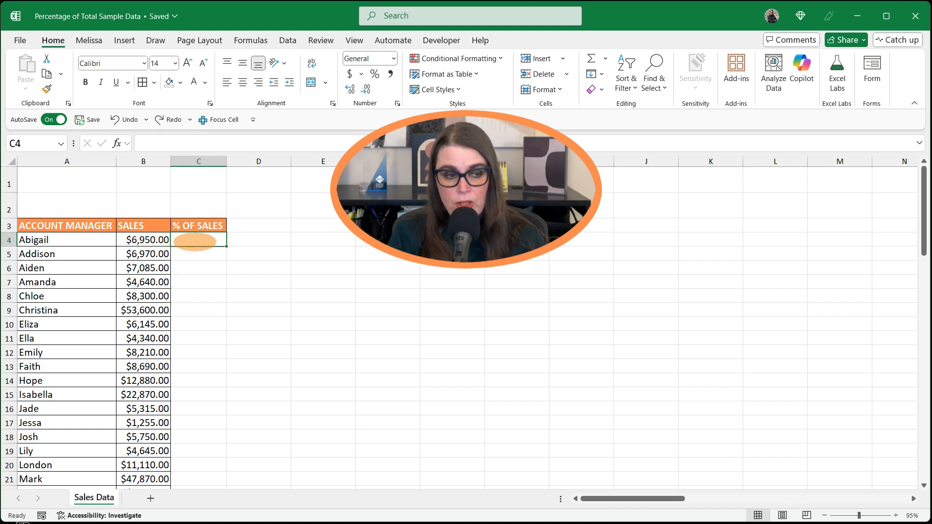
Step: Enter the formula =B4/SUM($B$4:$B$31) in cell C4, with the sales range as an absolute reference
{"action": "type", "text": "="}
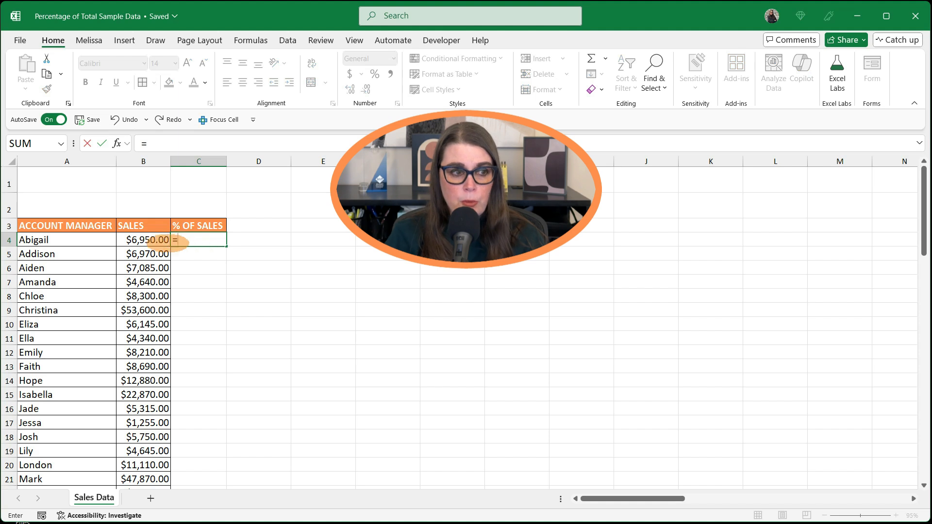
{"action": "left_click", "coordinate": [150, 240]}
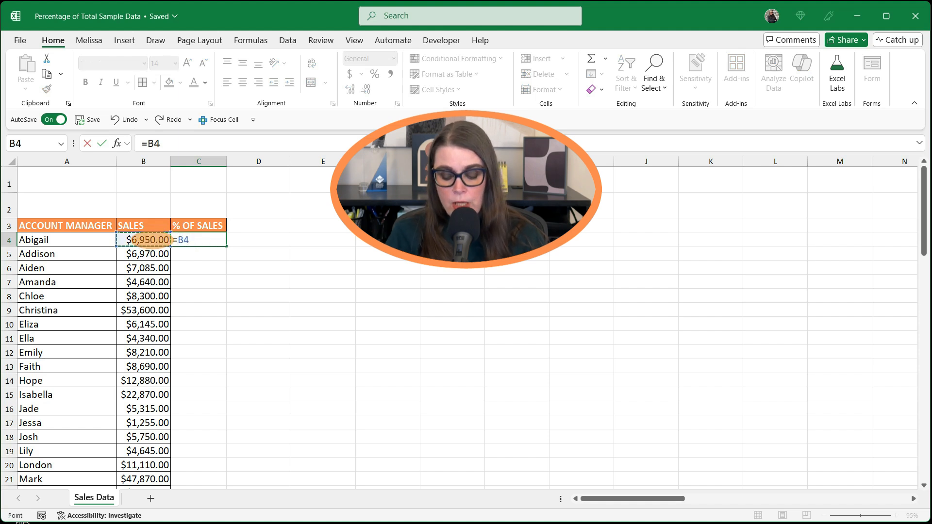
{"action": "type", "text": "/"}
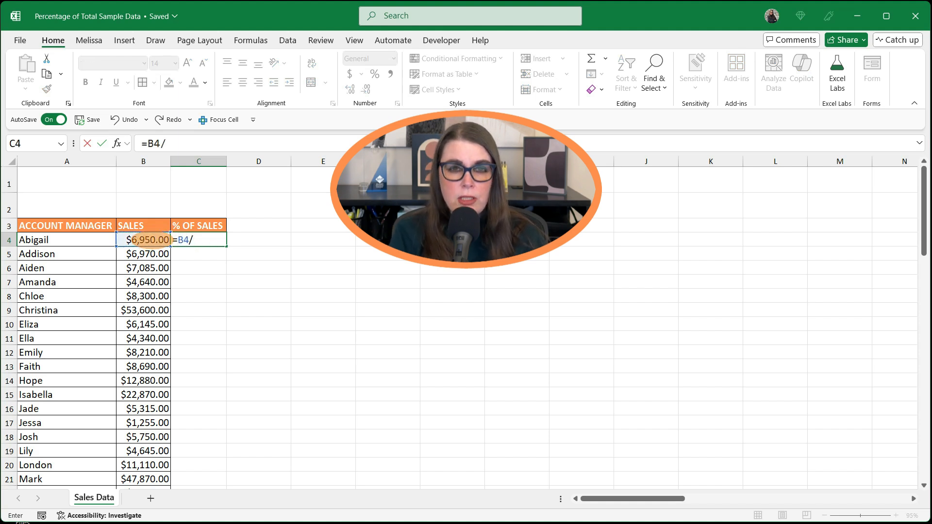
{"action": "type", "text": "SUM"}
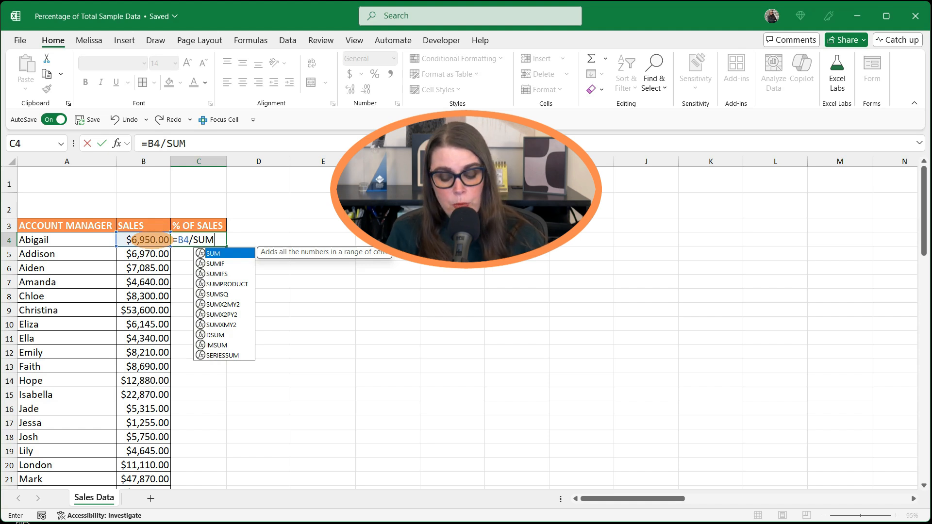
{"action": "type", "text": "("}
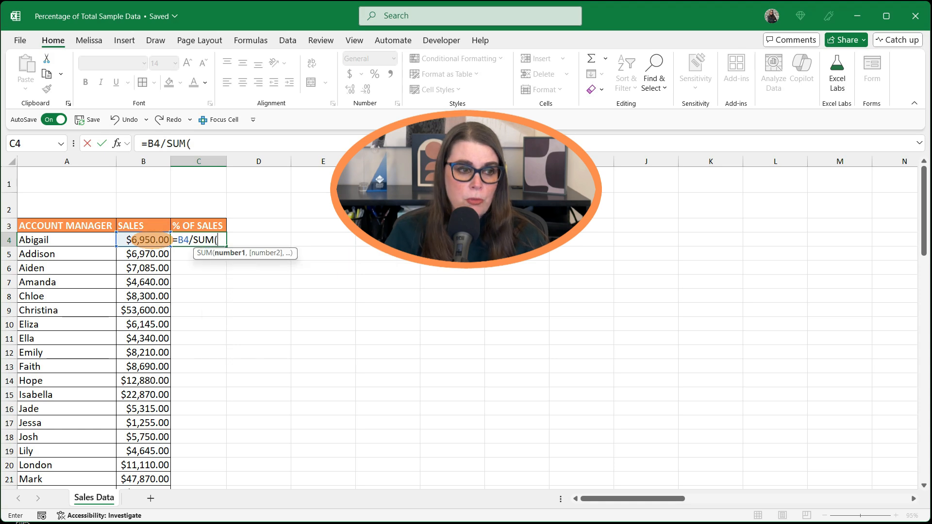
{"action": "left_click", "coordinate": [148, 240]}
{"action": "left_click_drag", "start_coordinate": [148, 240], "coordinate": [151, 442]}
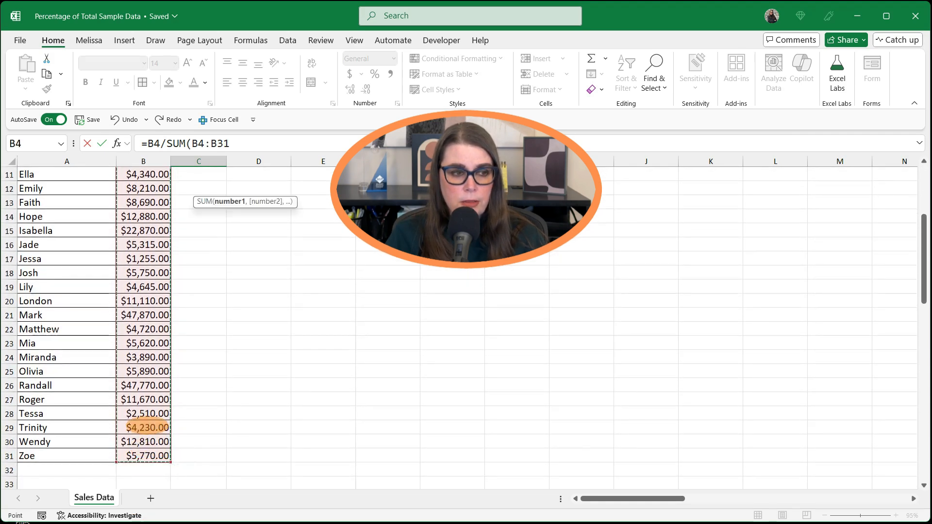
{"action": "scroll", "coordinate": [147, 425], "scroll_direction": "up", "scroll_amount": 4}
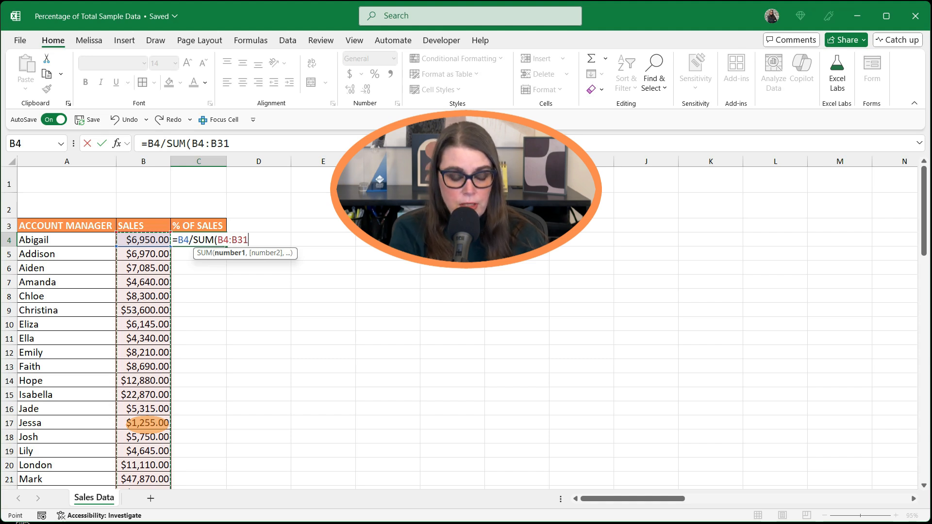
{"action": "key", "text": "F4"}
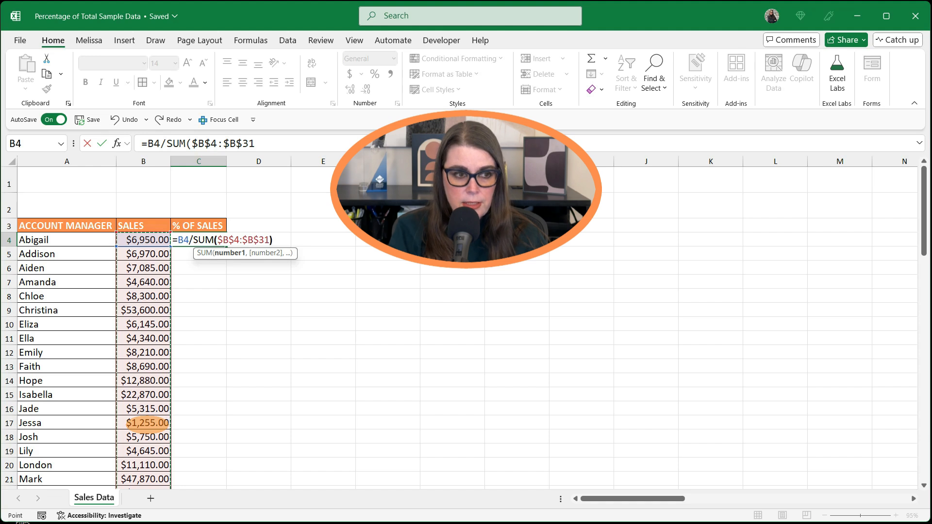
{"action": "type", "text": ")"}
{"action": "key", "text": "Return"}
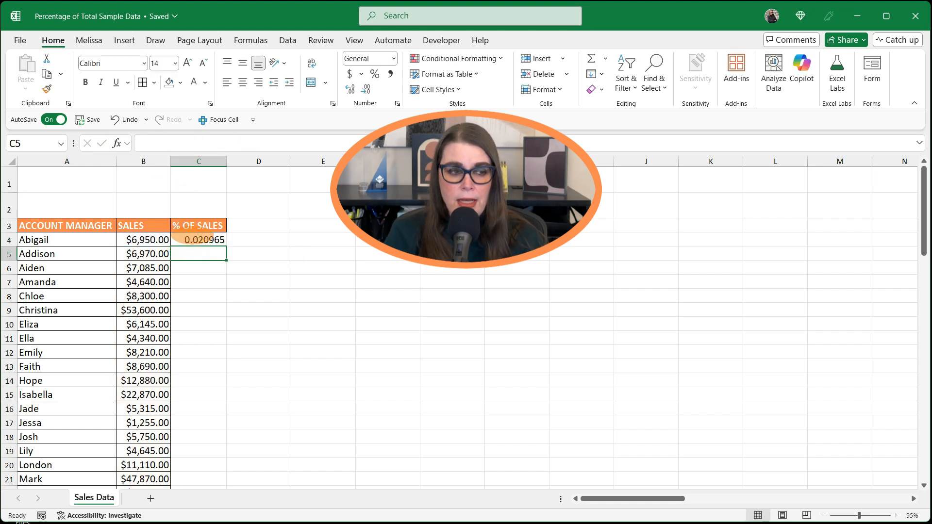
Step: Fill the formula in C4 down the % OF SALES column to C31
{"action": "left_click", "coordinate": [198, 241]}
{"action": "double_click", "coordinate": [226, 246]}
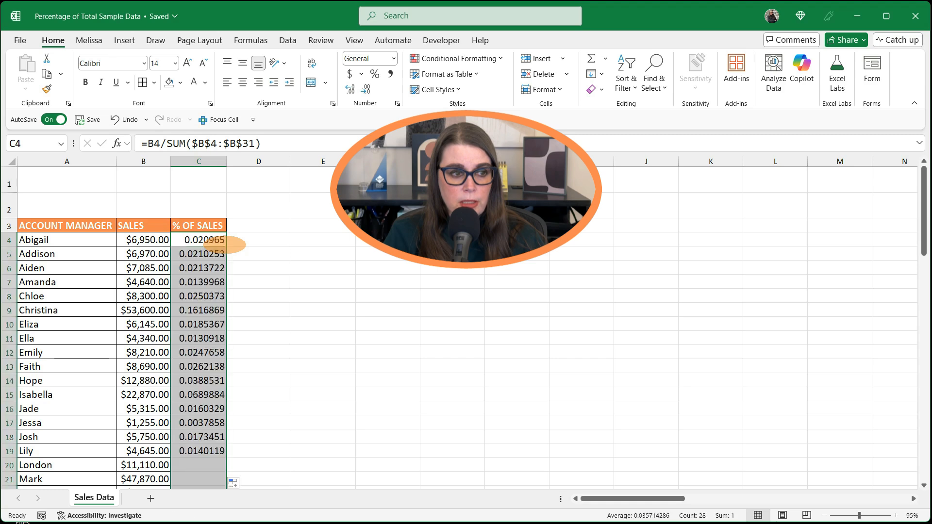
{"action": "scroll", "coordinate": [225, 248], "scroll_direction": "down", "scroll_amount": 4}
{"action": "scroll", "coordinate": [219, 251], "scroll_direction": "up", "scroll_amount": 4}
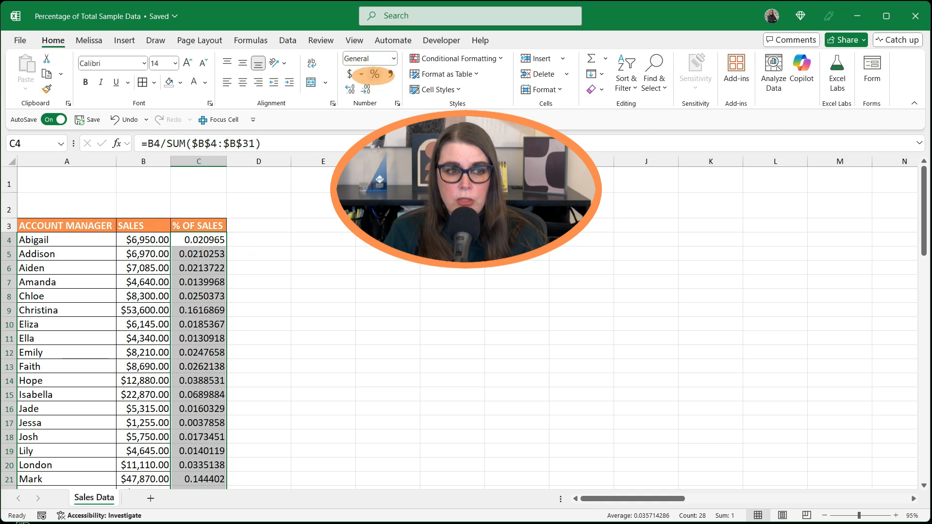
Step: Format the filled % OF SALES values as percentages with one decimal place
{"action": "left_click", "coordinate": [375, 73]}
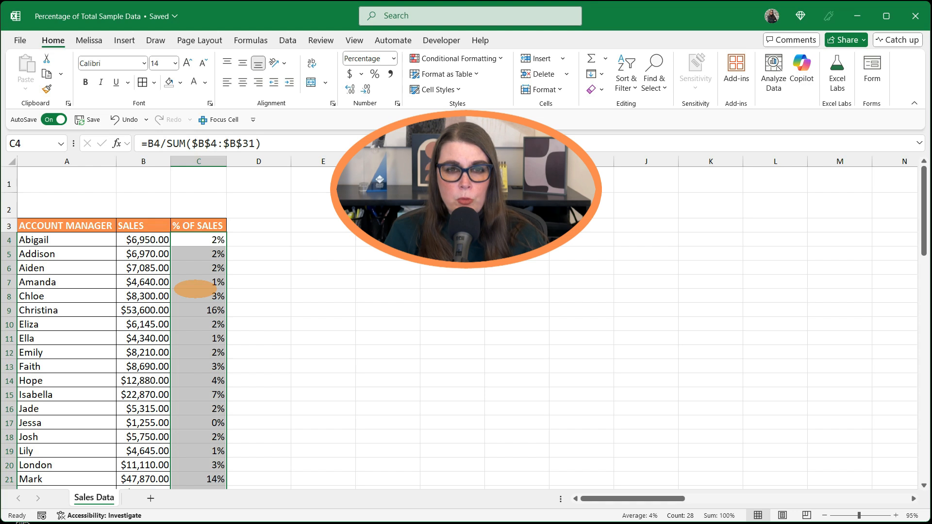
{"action": "scroll", "coordinate": [195, 288], "scroll_direction": "down", "scroll_amount": 2}
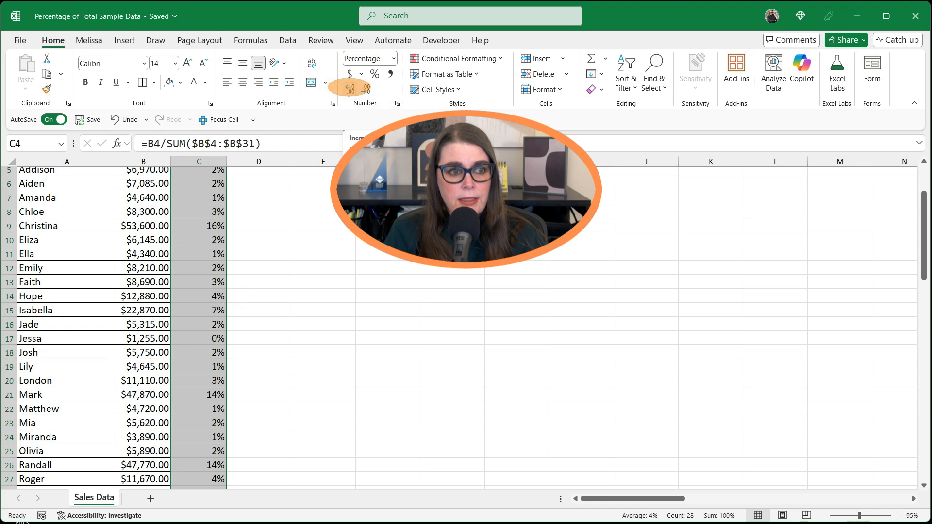
{"action": "left_click", "coordinate": [350, 88]}
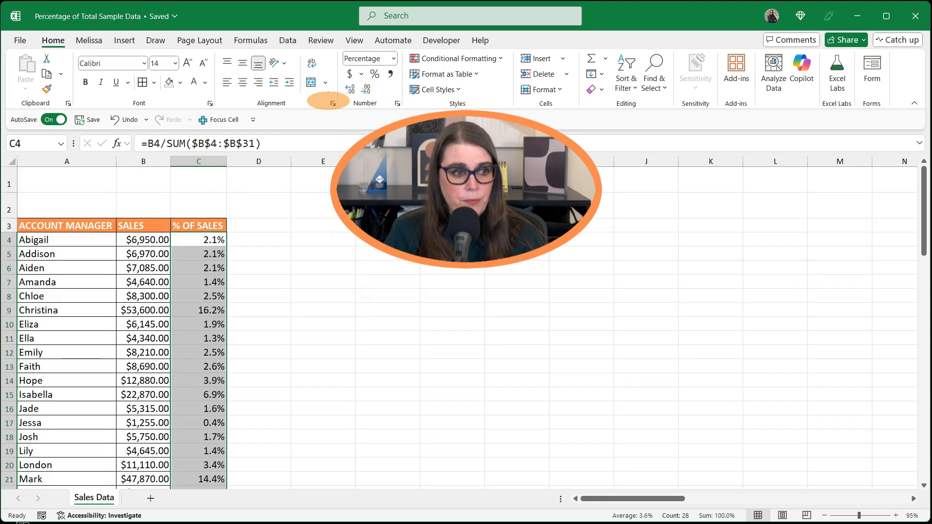
{"action": "scroll", "coordinate": [256, 220], "scroll_direction": "down", "scroll_amount": 4}
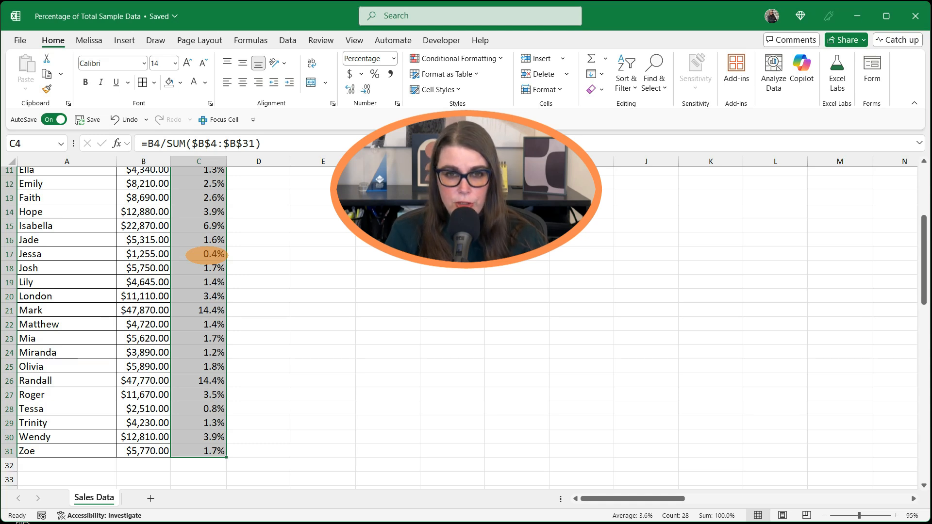
Step: Undo the percentage formatting, the fill and the SUM-based formula in the % OF SALES column
{"action": "key", "text": "ctrl+z"}
{"action": "key", "text": "ctrl+z"}
{"action": "key", "text": "ctrl+z"}
{"action": "key", "text": "ctrl+z"}
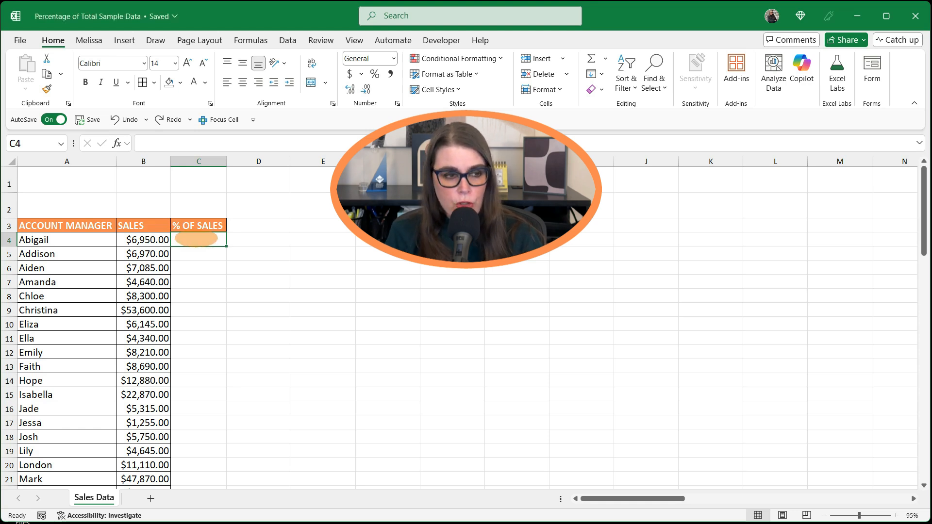
Step: Enter the formula =PERCENTOF(B4,B4:B31) in cell C4
{"action": "type", "text": "="}
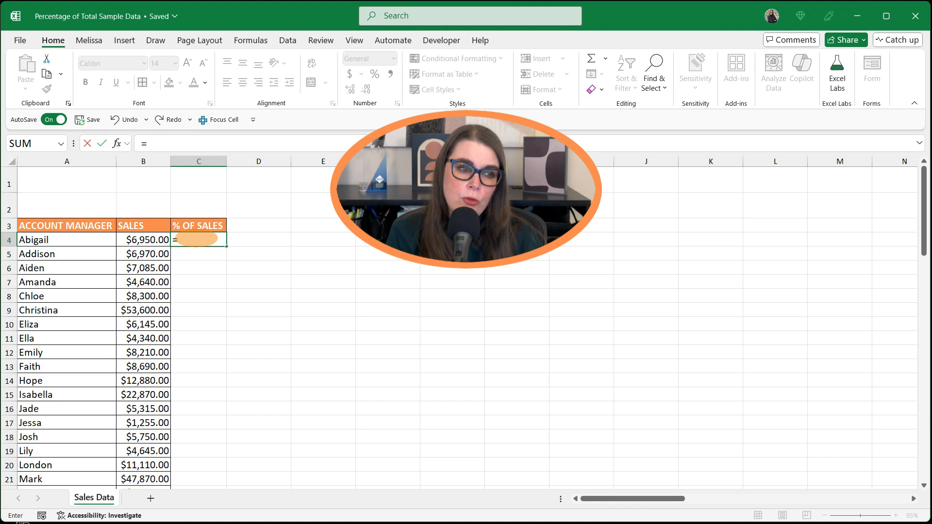
{"action": "type", "text": "PERC"}
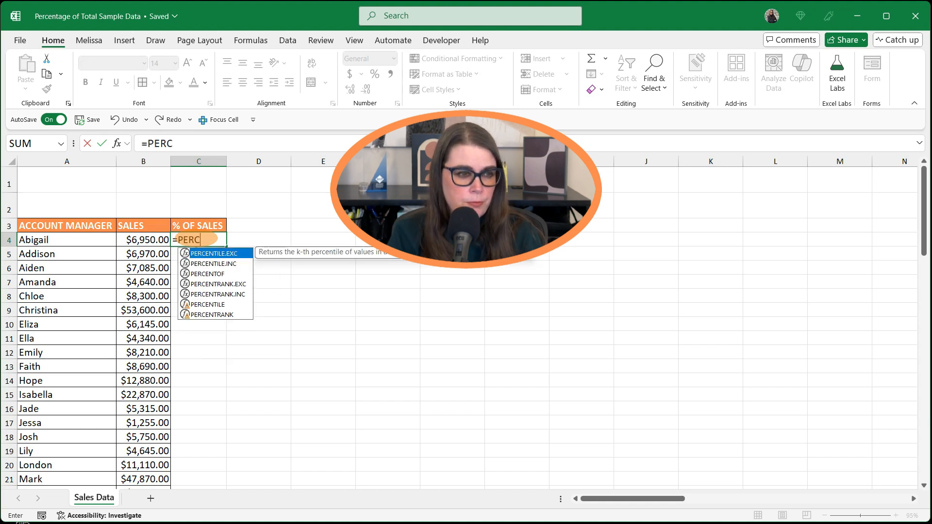
{"action": "type", "text": "ENTOF("}
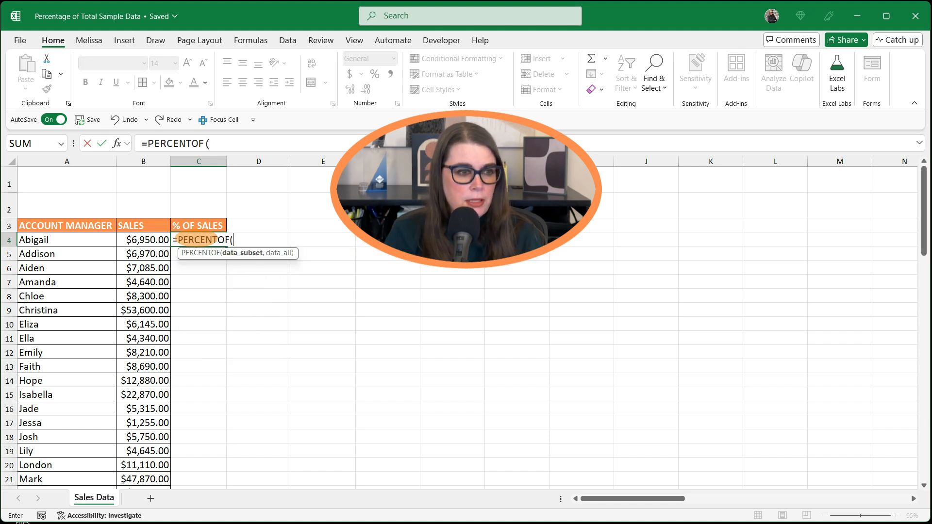
{"action": "left_click", "coordinate": [146, 240]}
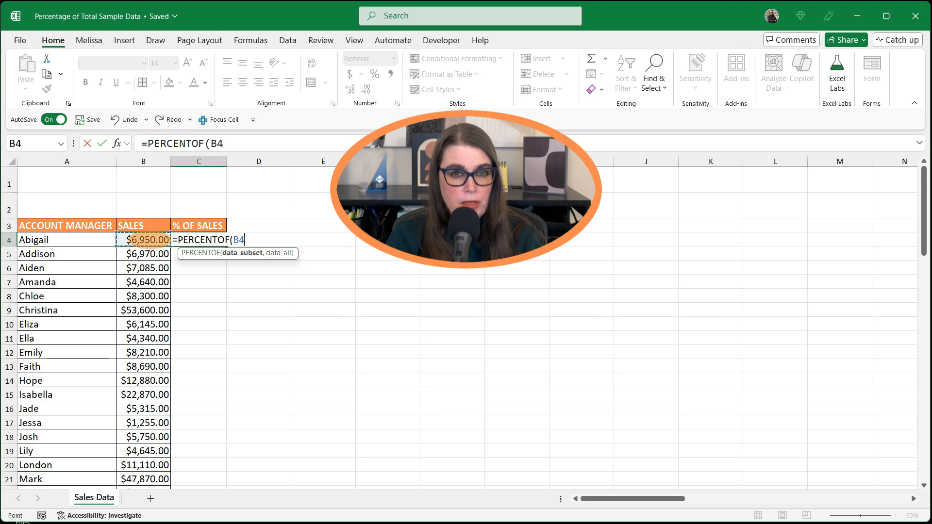
{"action": "type", "text": ","}
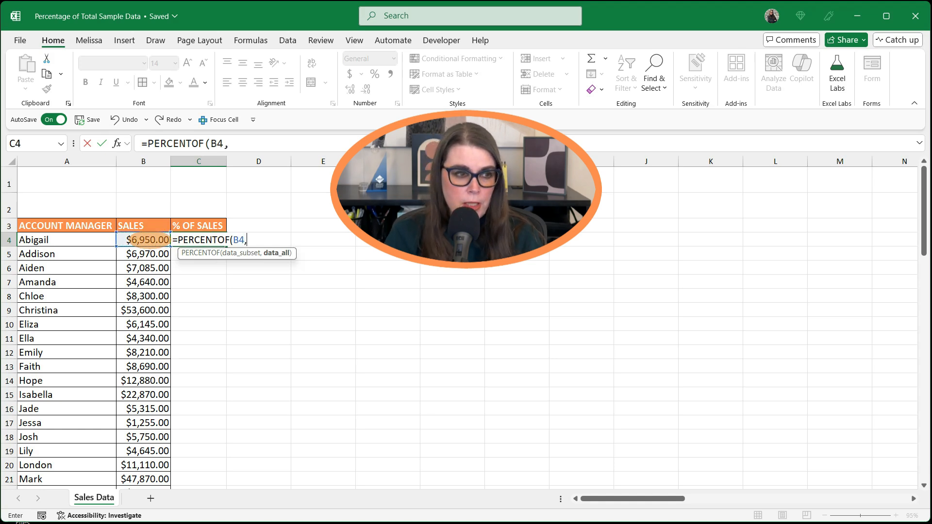
{"action": "left_click_drag", "start_coordinate": [146, 240], "coordinate": [161, 486]}
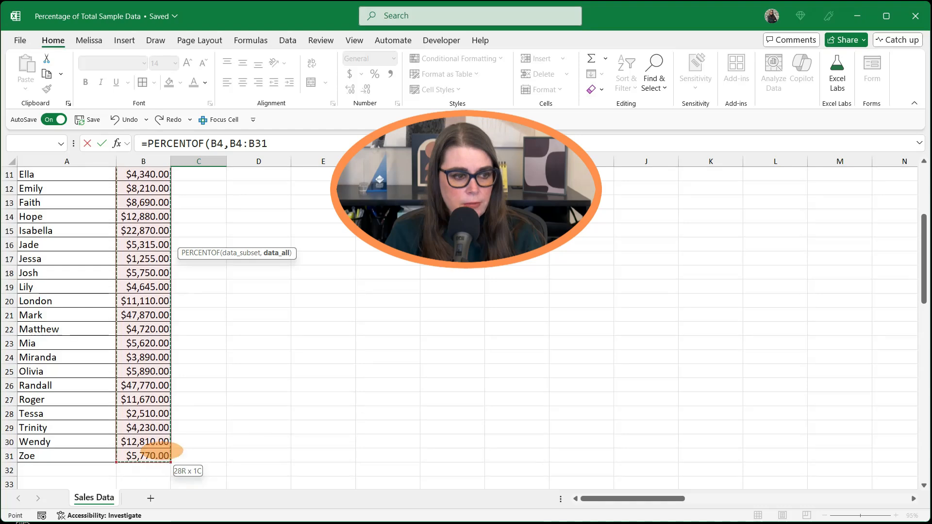
{"action": "type", "text": ")"}
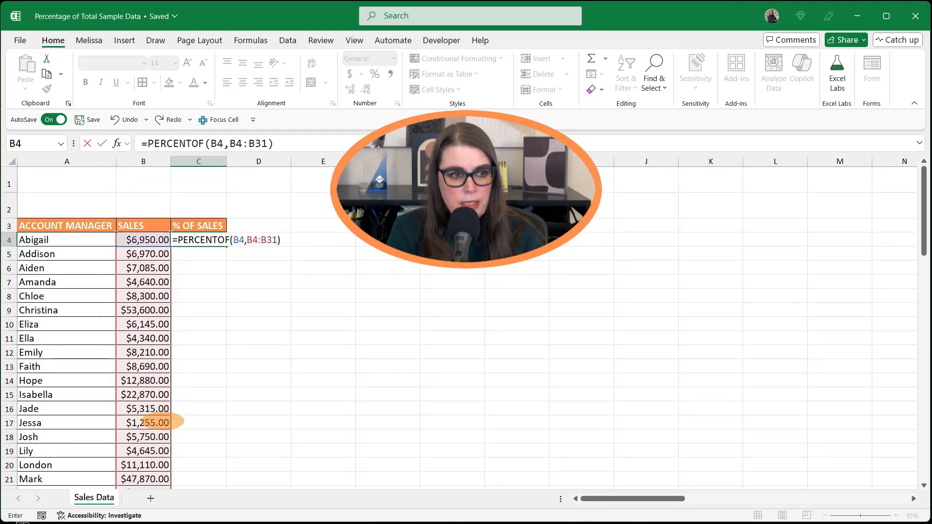
{"action": "key", "text": "Return"}
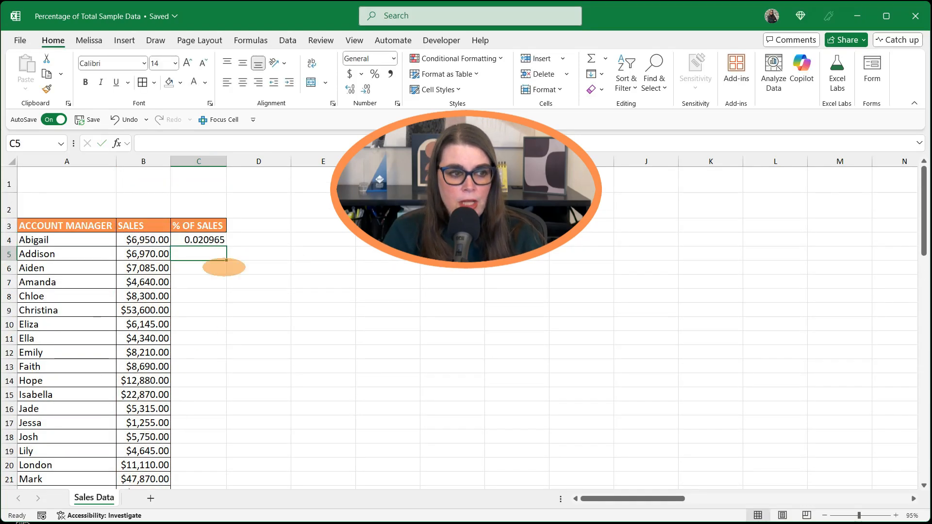
Step: Fill the PERCENTOF formula from C4 down to C31 and inspect the error options for C5
{"action": "left_click", "coordinate": [217, 242]}
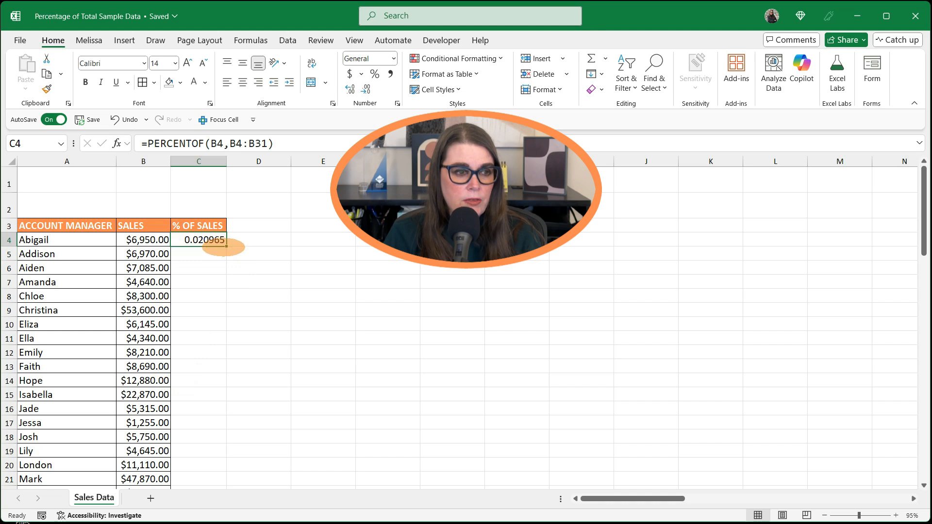
{"action": "double_click", "coordinate": [226, 247]}
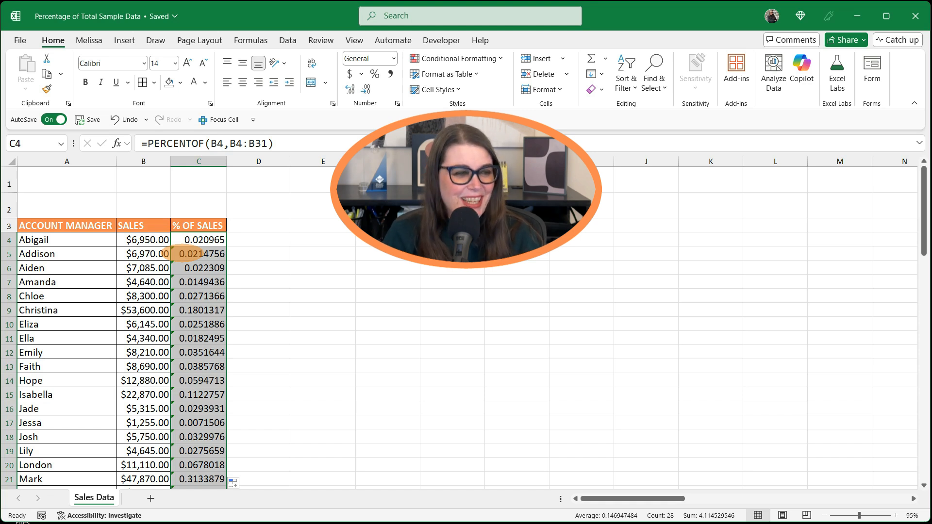
{"action": "left_click", "coordinate": [187, 254]}
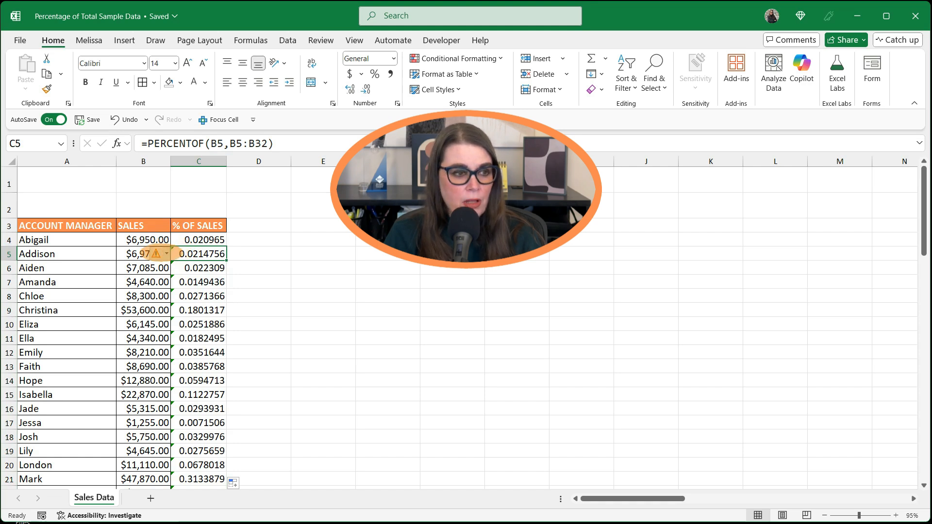
{"action": "left_click", "coordinate": [157, 253]}
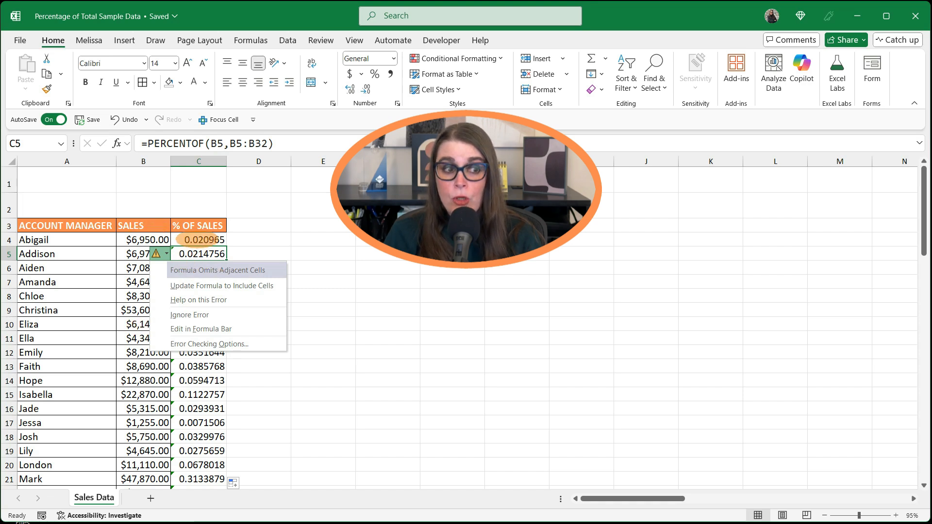
Step: Make the second range in C4's PERCENTOF formula absolute as $B$4:$B$31 and refill the formula down to C31
{"action": "left_click", "coordinate": [201, 239]}
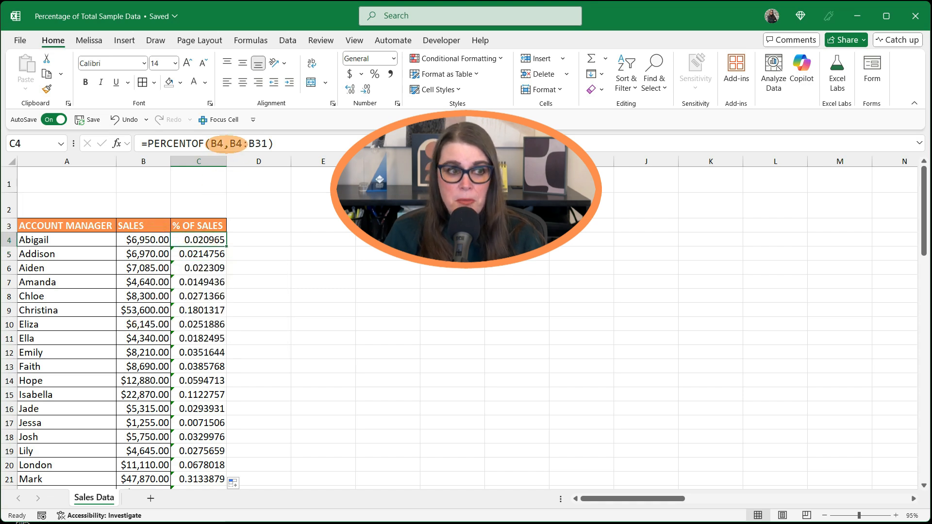
{"action": "left_click_drag", "start_coordinate": [230, 143], "coordinate": [270, 143]}
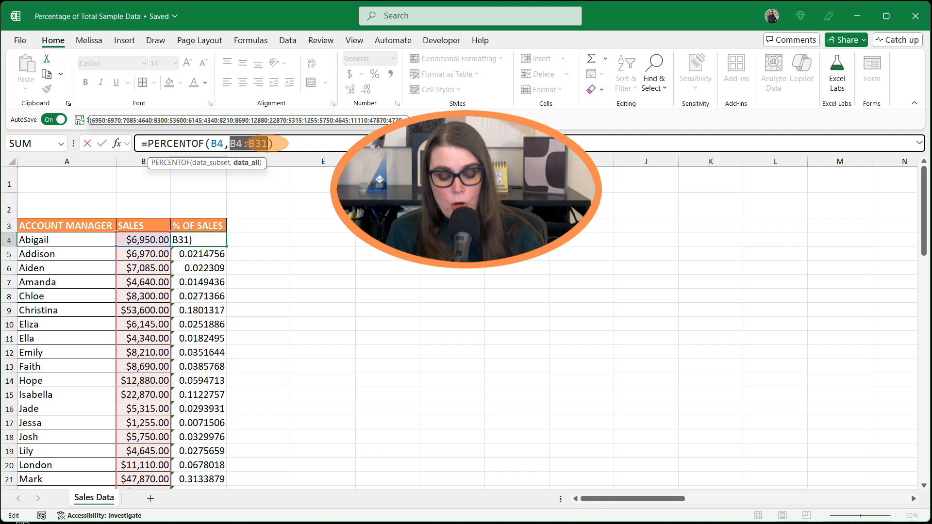
{"action": "key", "text": "F4"}
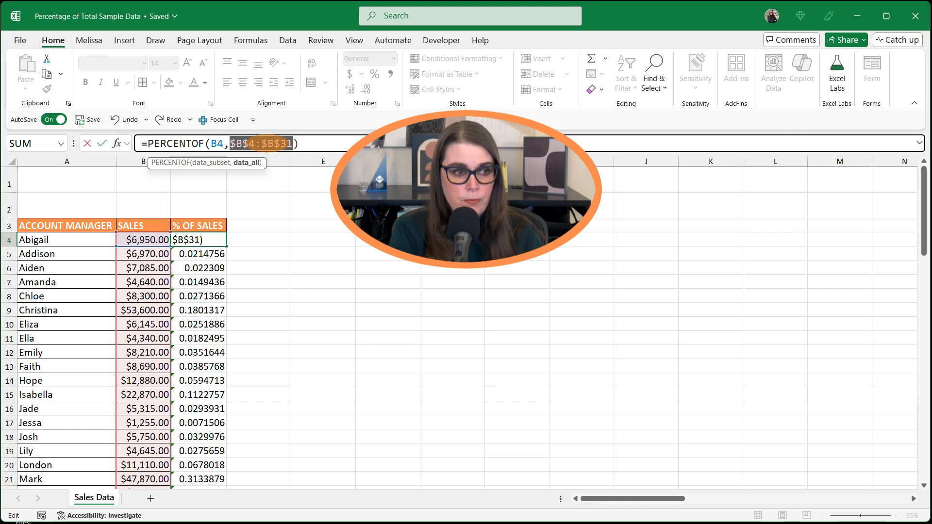
{"action": "key", "text": "Return"}
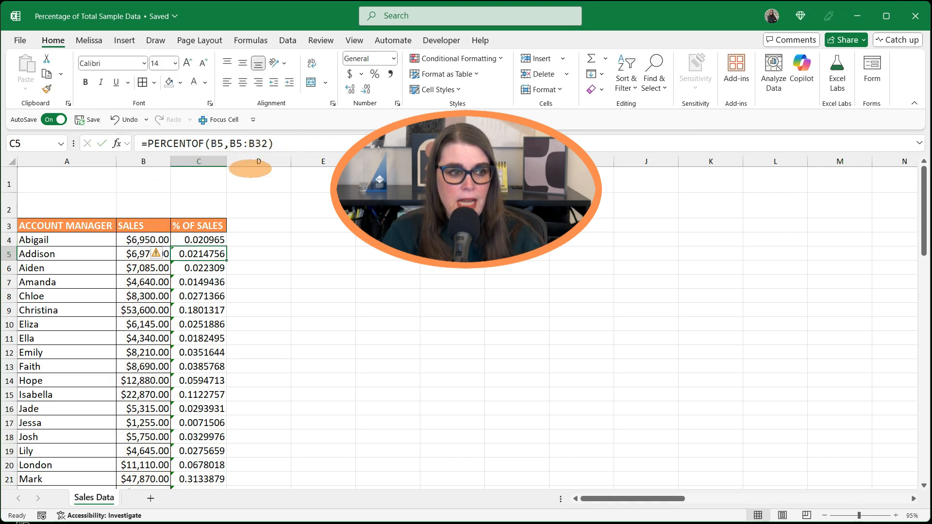
{"action": "left_click", "coordinate": [221, 241]}
{"action": "double_click", "coordinate": [226, 246]}
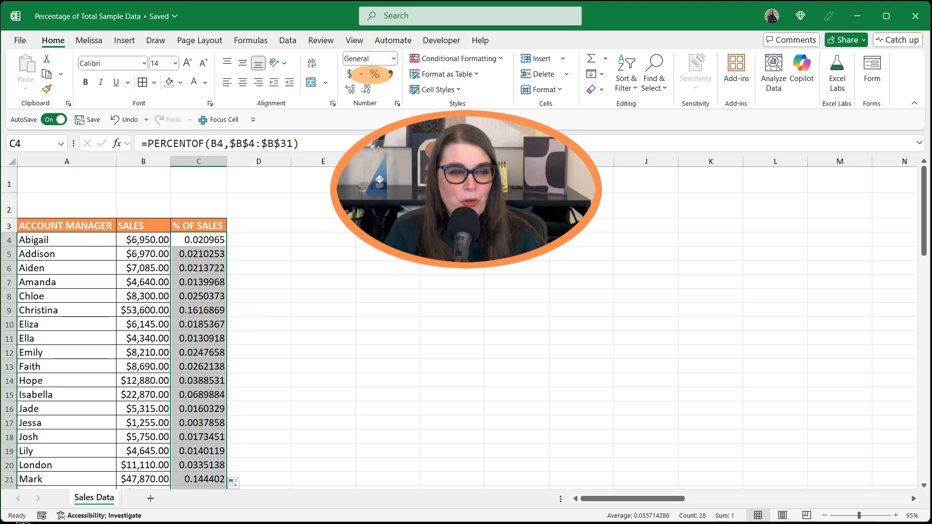
Step: Format C4:C31 as percentages with one decimal place
{"action": "left_click", "coordinate": [375, 73]}
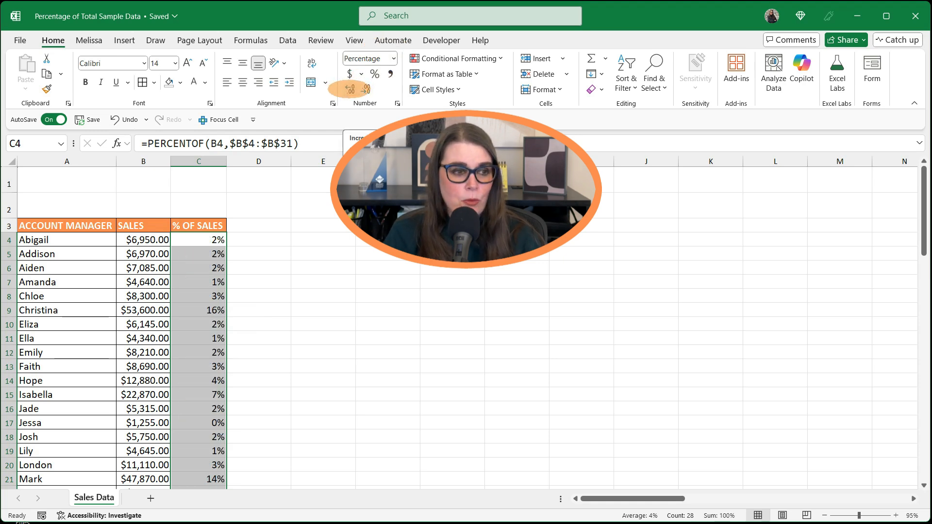
{"action": "left_click", "coordinate": [350, 89]}
{"action": "scroll", "coordinate": [250, 268], "scroll_direction": "down", "scroll_amount": 4}
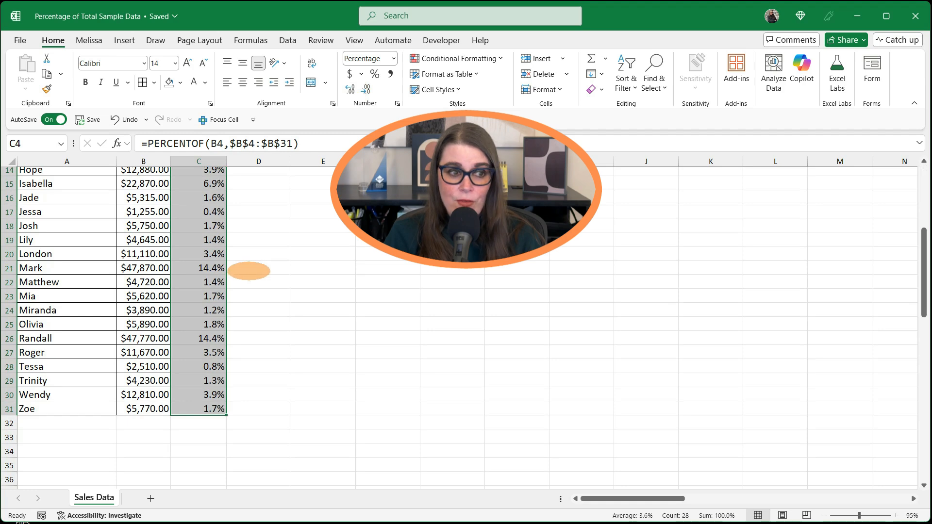
Step: Clear the PERCENTOF formulas from C4:C31
{"action": "scroll", "coordinate": [248, 271], "scroll_direction": "up", "scroll_amount": 4}
{"action": "key", "text": "Delete"}
{"action": "left_click", "coordinate": [195, 241]}
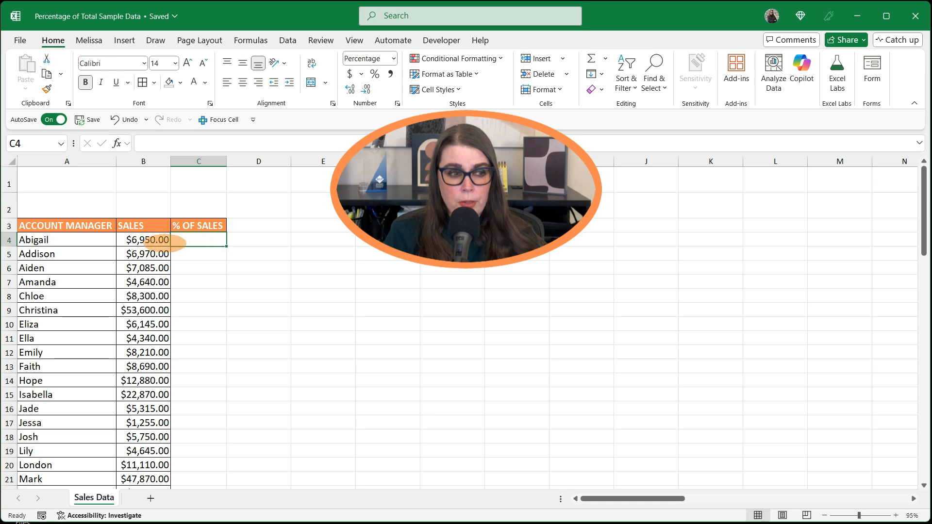
Step: Use Quick Analysis on the sales figures in B4:B31 to add a % Total column beside them
{"action": "left_click_drag", "start_coordinate": [148, 241], "coordinate": [146, 428]}
{"action": "scroll", "coordinate": [148, 389], "scroll_direction": "down", "scroll_amount": 4}
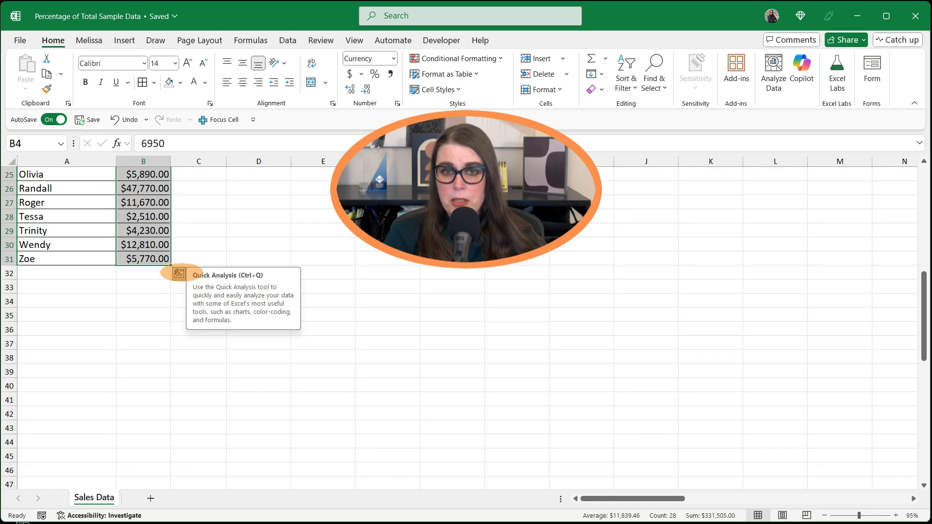
{"action": "left_click", "coordinate": [178, 273]}
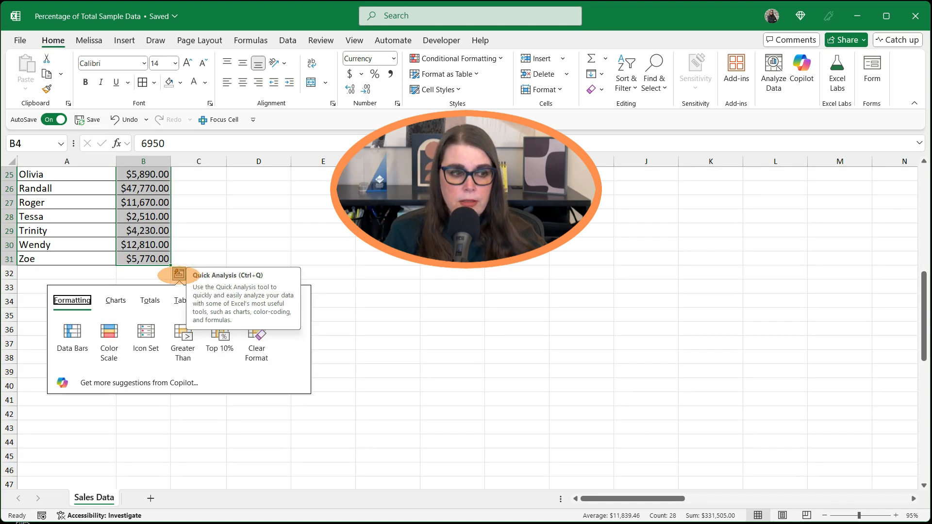
{"action": "left_click", "coordinate": [150, 300]}
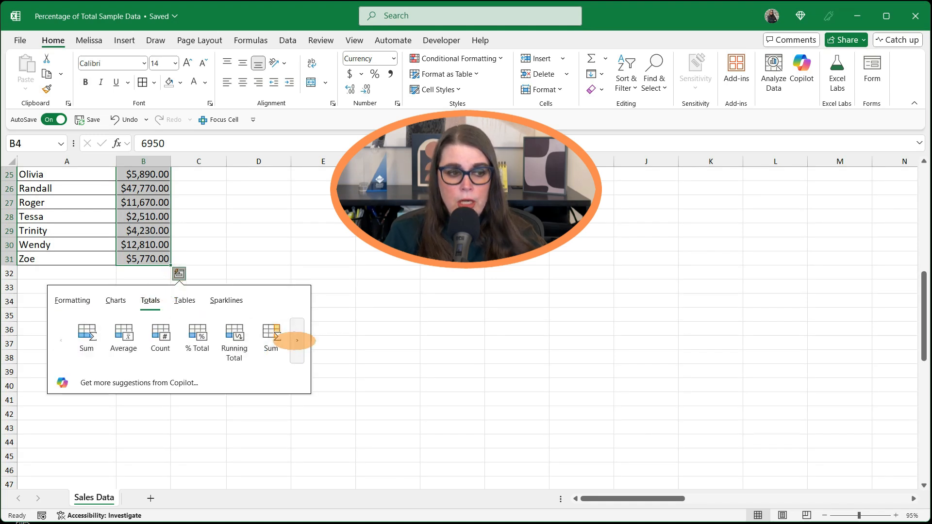
{"action": "left_click", "coordinate": [296, 340]}
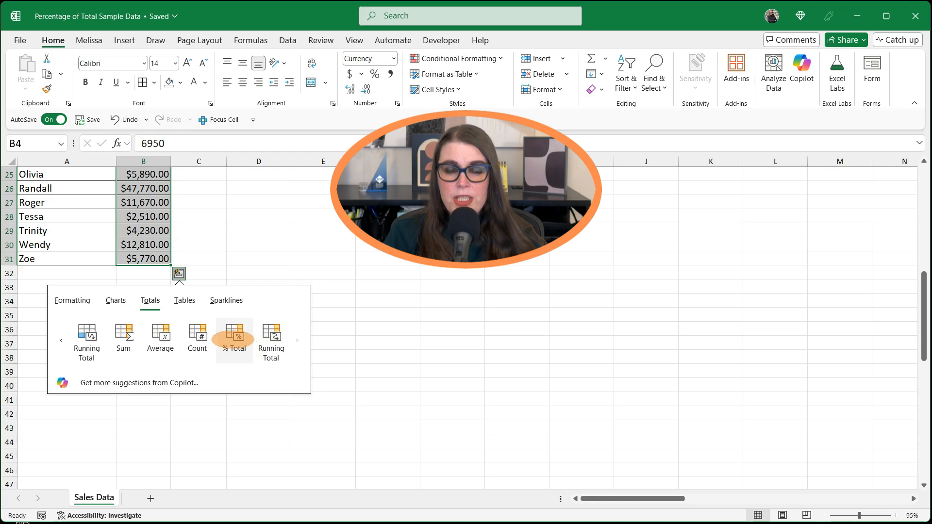
{"action": "left_click", "coordinate": [232, 339]}
{"action": "scroll", "coordinate": [232, 339], "scroll_direction": "up", "scroll_amount": 8}
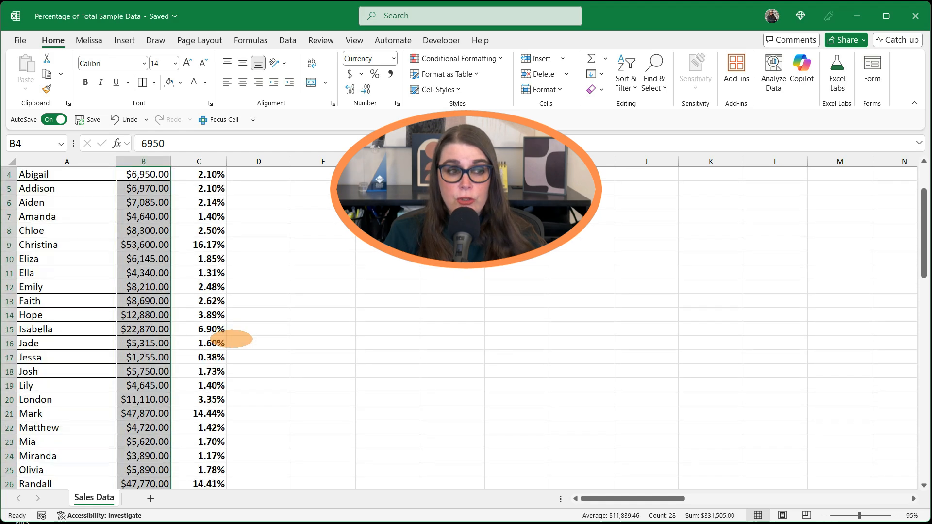
Step: Inspect the formula in C17 and try reducing and restoring its decimal places
{"action": "scroll", "coordinate": [203, 310], "scroll_direction": "down", "scroll_amount": 3}
{"action": "scroll", "coordinate": [203, 309], "scroll_direction": "down", "scroll_amount": 1}
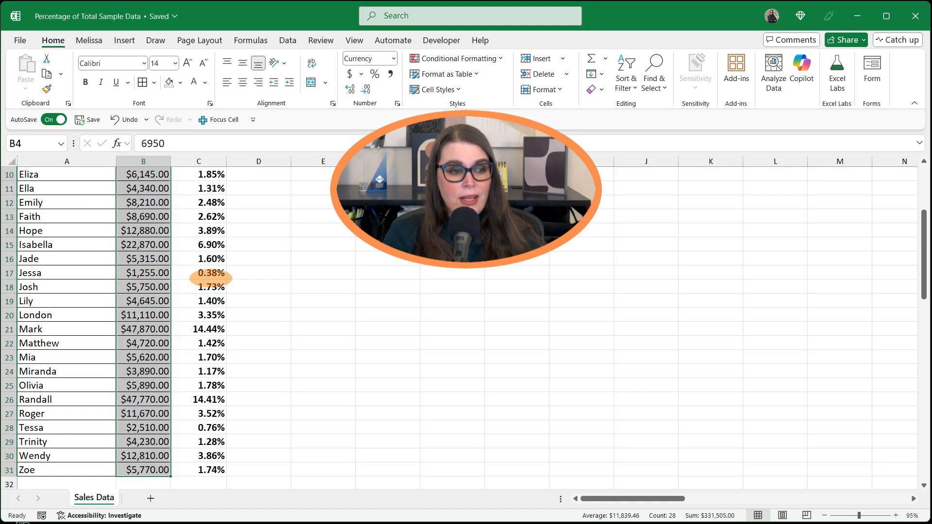
{"action": "left_click", "coordinate": [211, 276]}
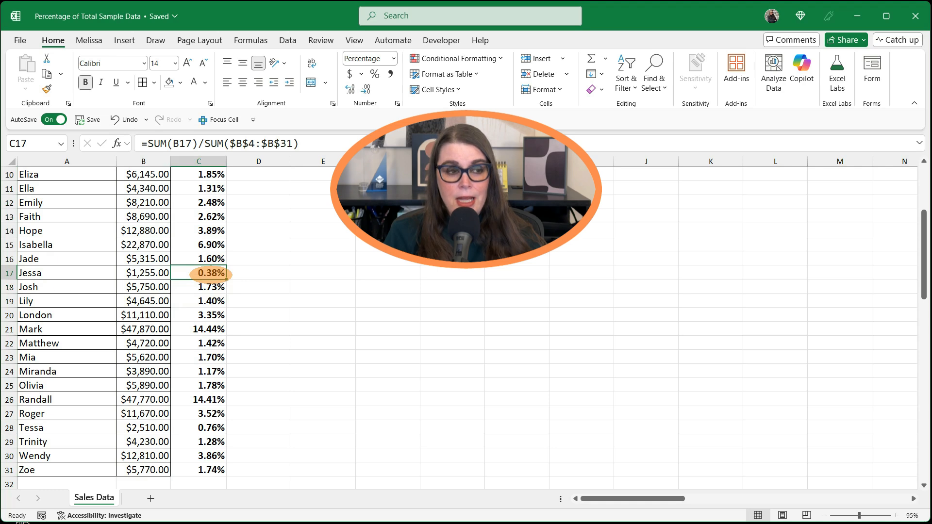
{"action": "scroll", "coordinate": [208, 274], "scroll_direction": "up", "scroll_amount": 3}
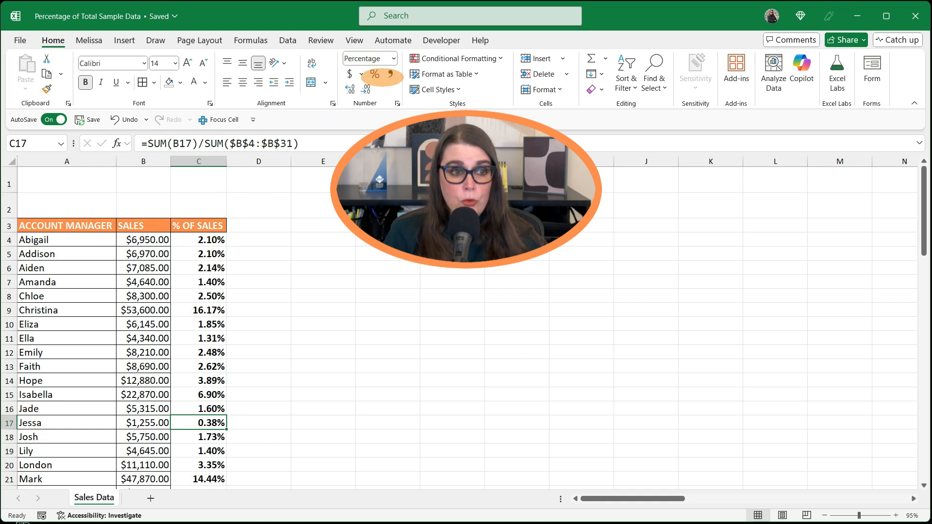
{"action": "left_click", "coordinate": [366, 88]}
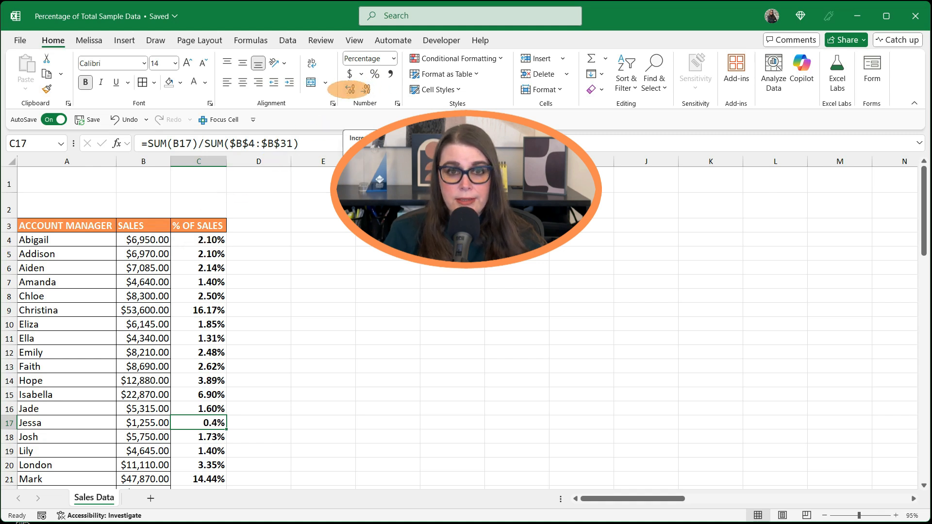
{"action": "left_click", "coordinate": [350, 89]}
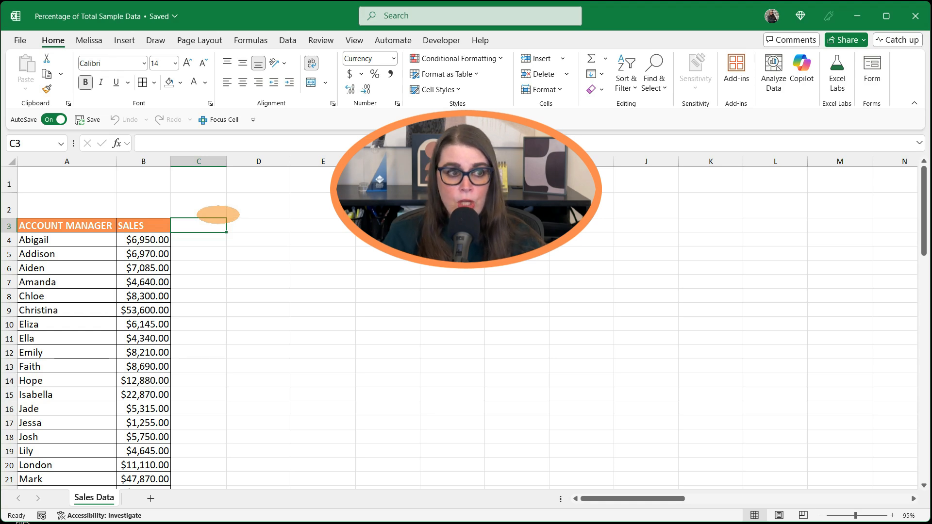
Step: Insert a PivotTable on a new worksheet from the range 'Sales Data'!$A$3:$B$31
{"action": "left_click", "coordinate": [124, 40]}
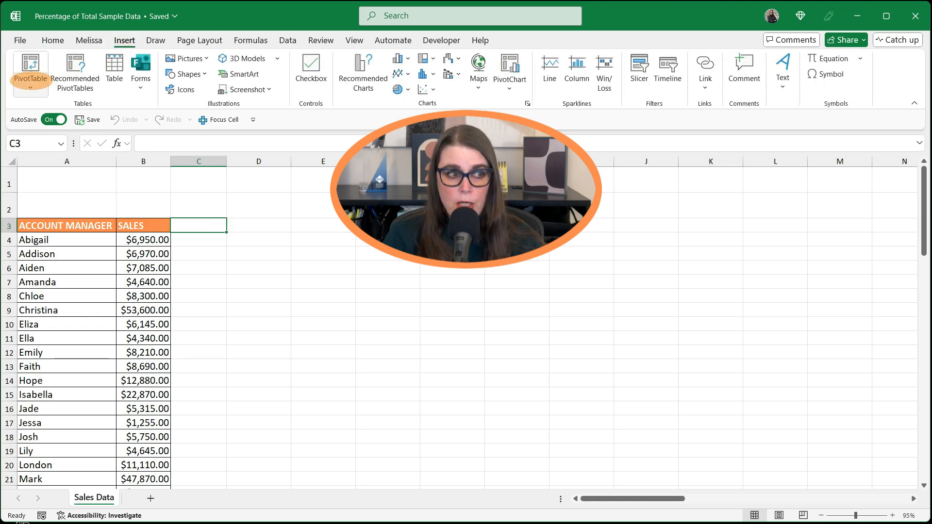
{"action": "left_click", "coordinate": [30, 80]}
{"action": "left_click", "coordinate": [29, 104]}
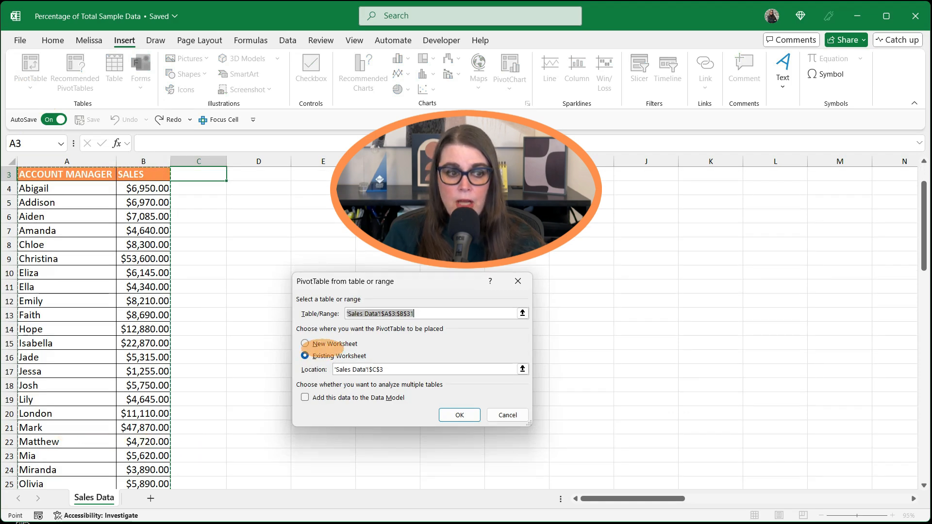
{"action": "left_click", "coordinate": [323, 345]}
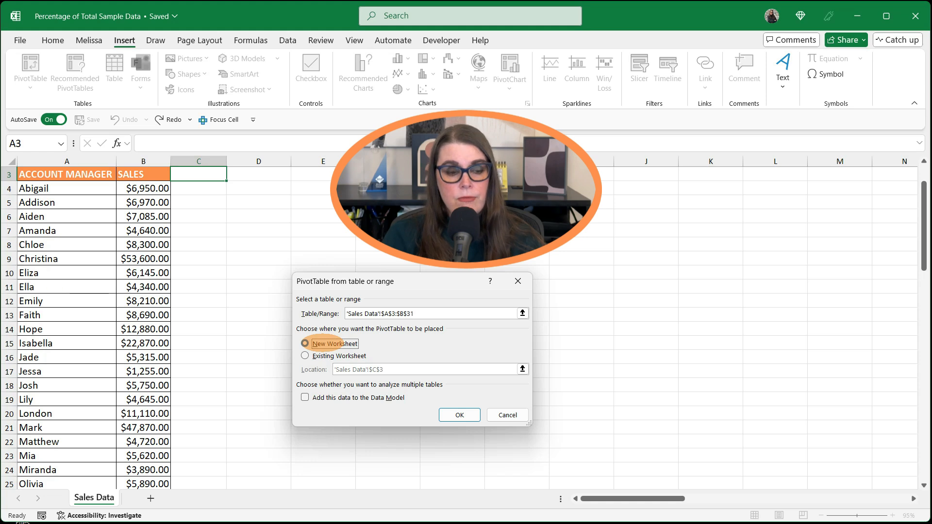
{"action": "left_click", "coordinate": [459, 415]}
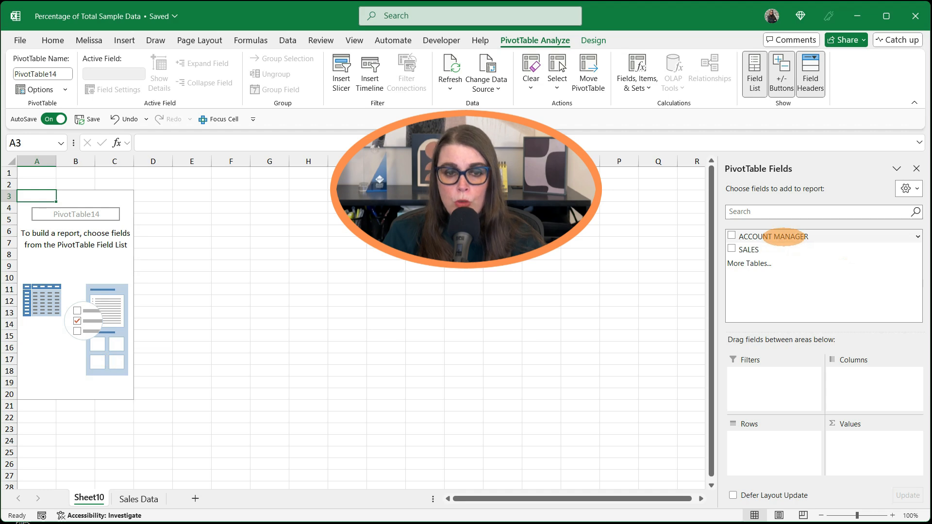
Step: Place the ACCOUNT MANAGER field in Rows and add the SALES field to Values twice
{"action": "left_click_drag", "start_coordinate": [777, 238], "coordinate": [782, 438]}
{"action": "left_click_drag", "start_coordinate": [749, 249], "coordinate": [868, 451]}
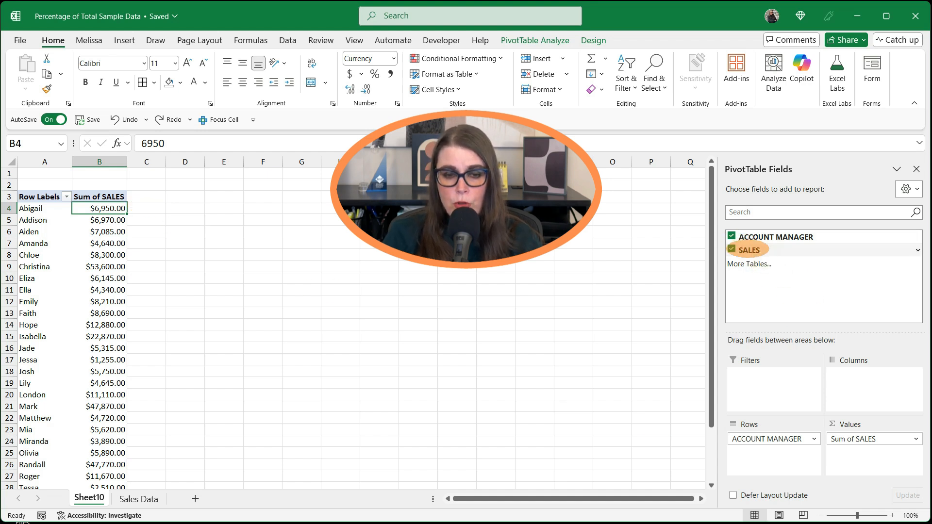
{"action": "left_click_drag", "start_coordinate": [749, 249], "coordinate": [847, 452]}
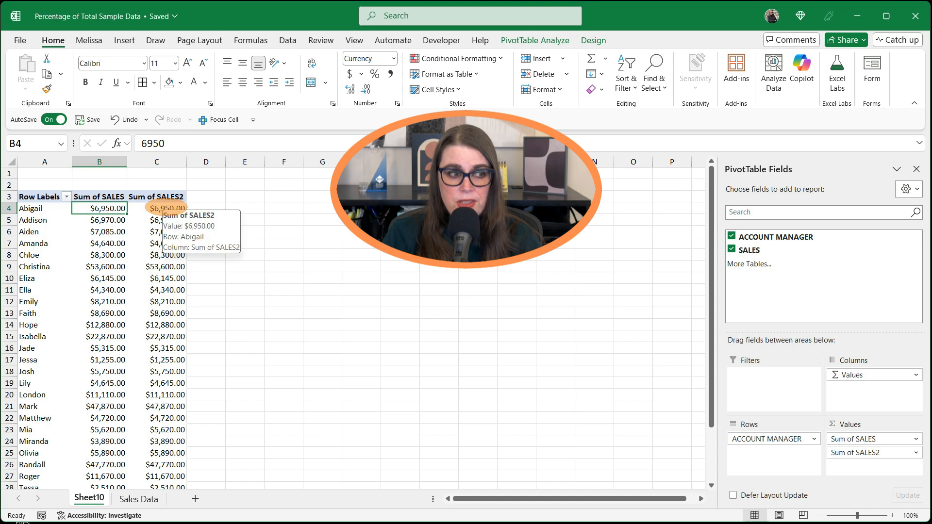
Step: Show the Sum of SALES2 values as % of Grand Total and check the Grand Total row
{"action": "left_click", "coordinate": [165, 208]}
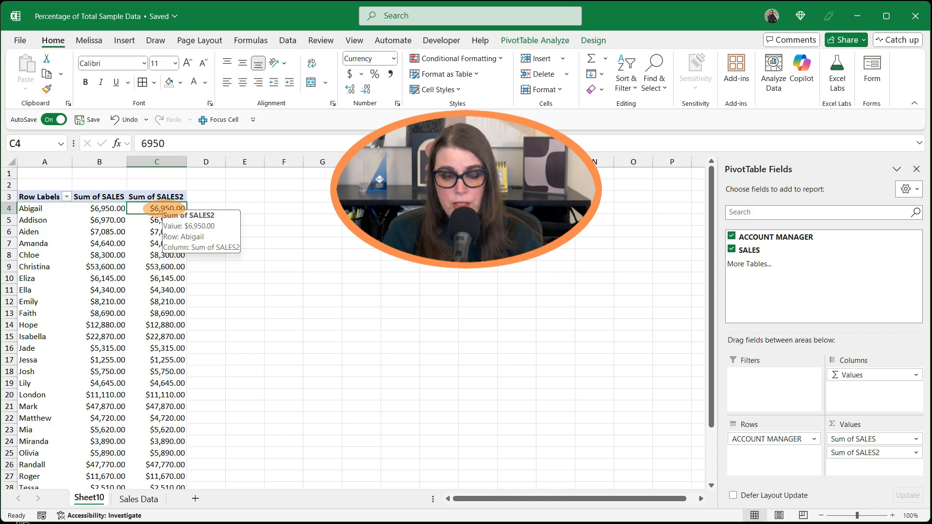
{"action": "right_click", "coordinate": [165, 209]}
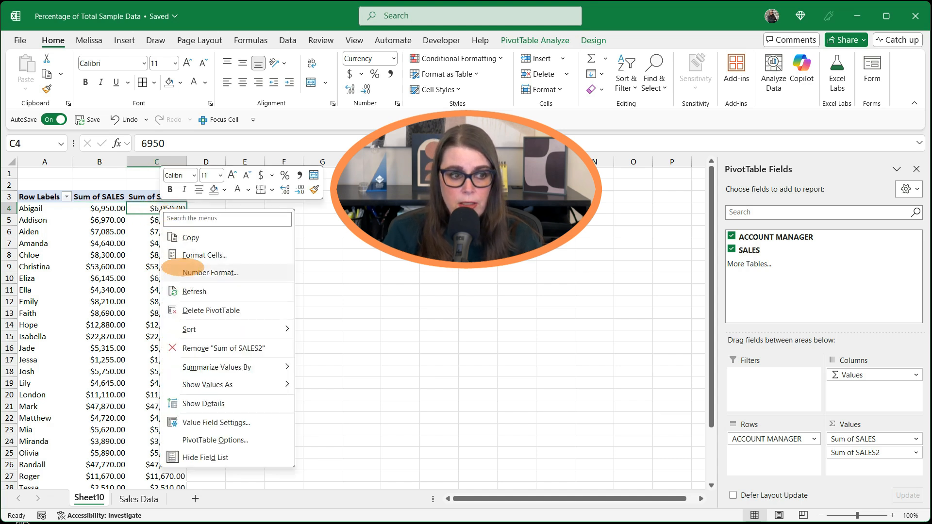
{"action": "mouse_move", "coordinate": [235, 385]}
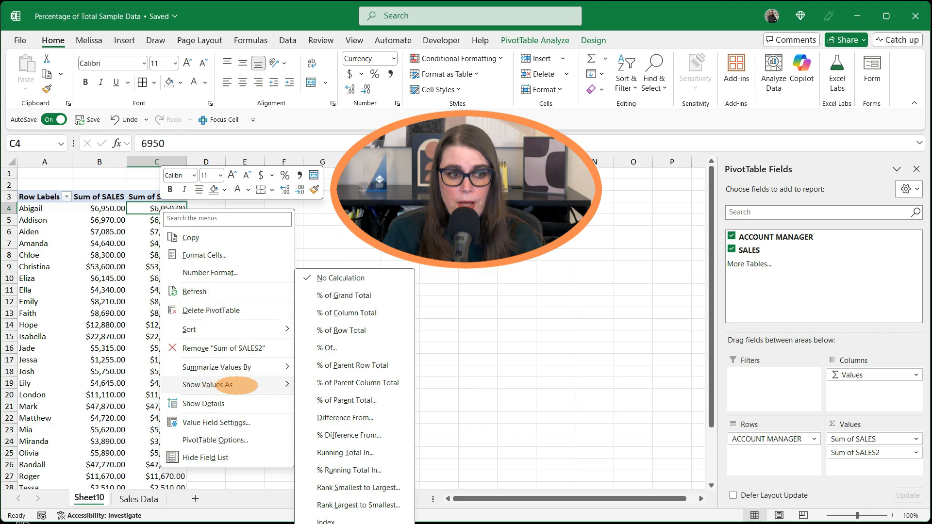
{"action": "left_click", "coordinate": [339, 296]}
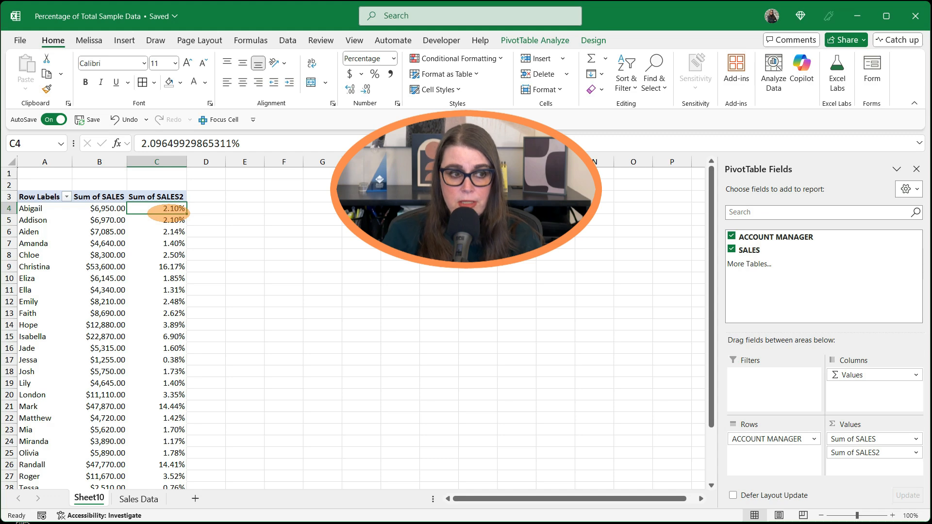
{"action": "scroll", "coordinate": [168, 214], "scroll_direction": "down", "scroll_amount": 4}
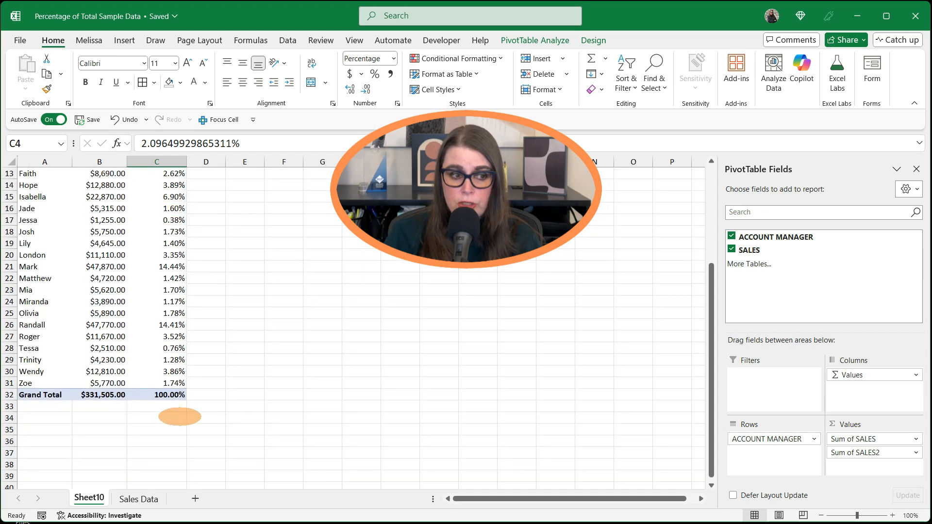
{"action": "mouse_move", "coordinate": [167, 397]}
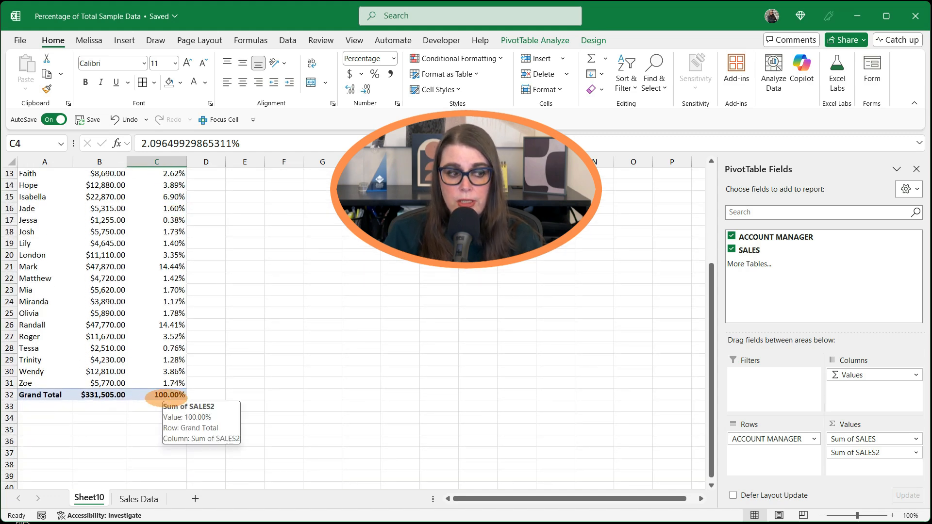
{"action": "scroll", "coordinate": [166, 396], "scroll_direction": "up", "scroll_amount": 4}
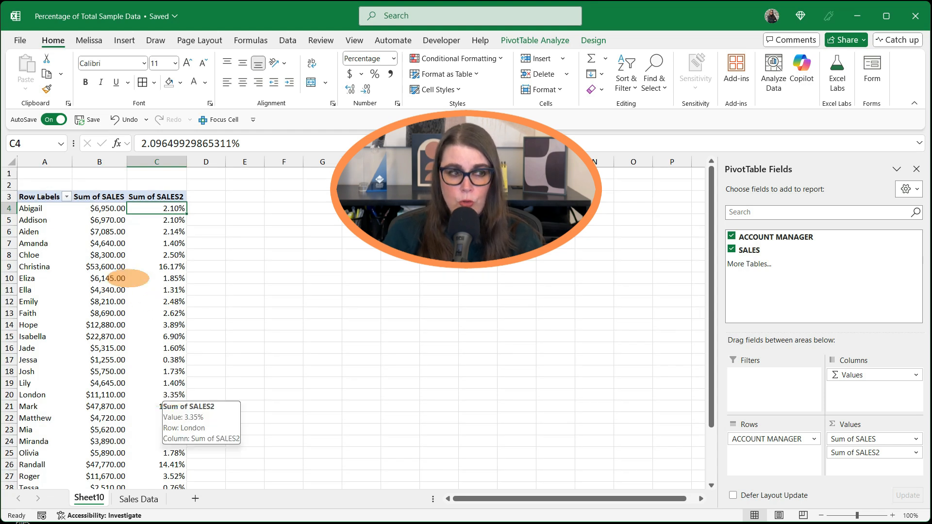
{"action": "mouse_move", "coordinate": [152, 258]}
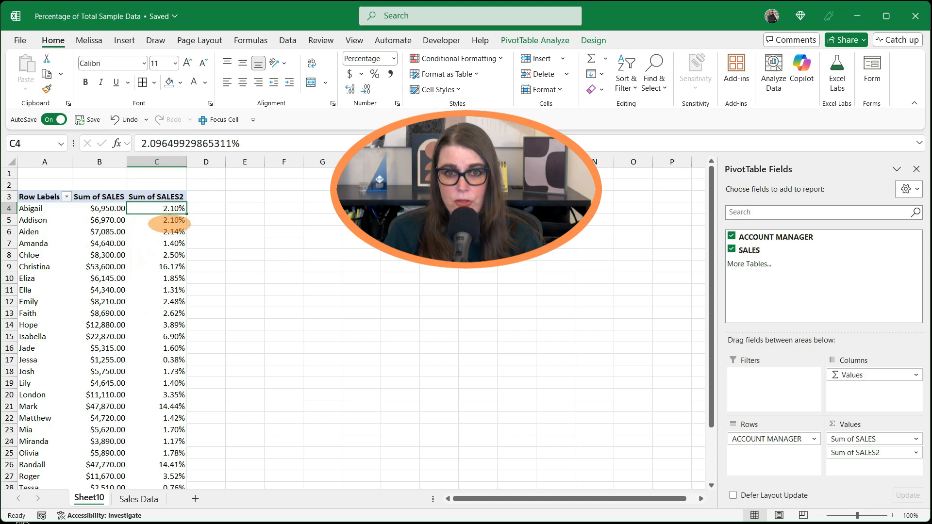
{"action": "mouse_move", "coordinate": [169, 223]}
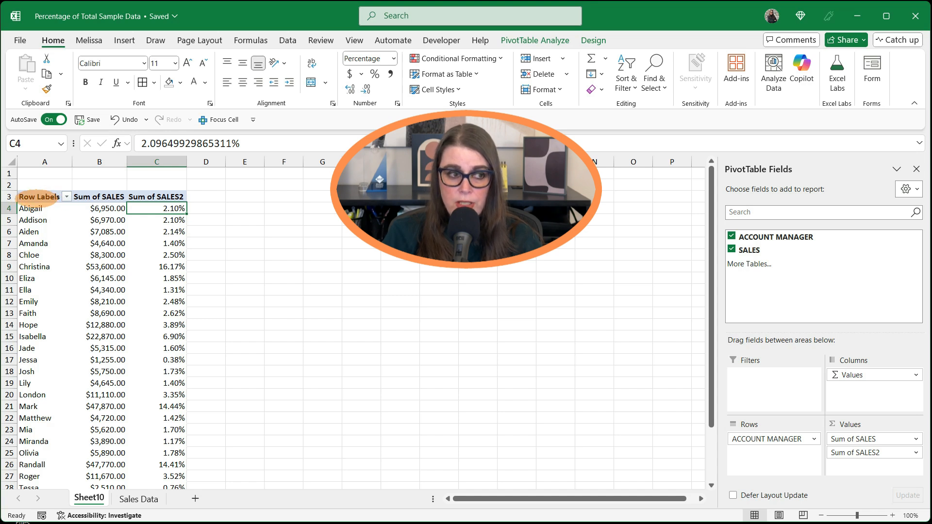
Step: Rename the PivotTable's Row Labels header to ACCOUNT MANAGER and the Sum of SALES field to SALES with a trailing space
{"action": "double_click", "coordinate": [37, 198]}
{"action": "double_click", "coordinate": [37, 198]}
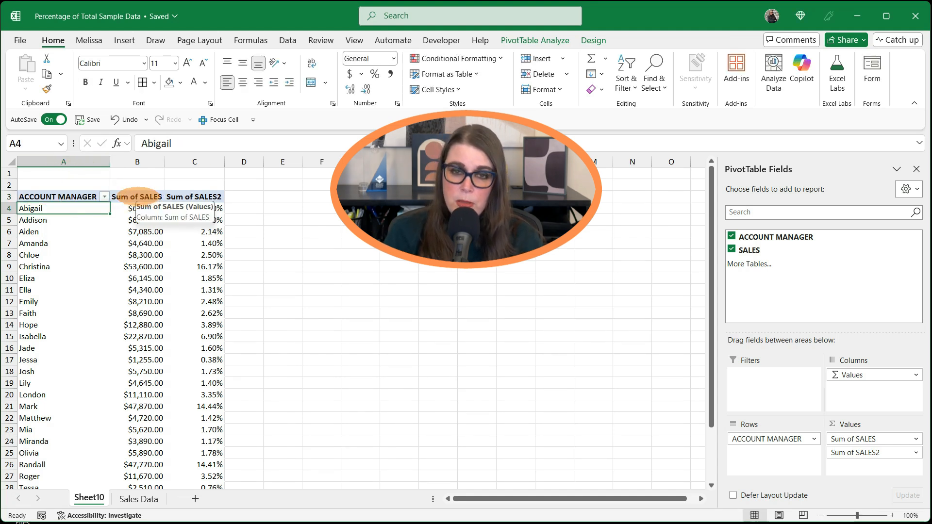
{"action": "double_click", "coordinate": [137, 197]}
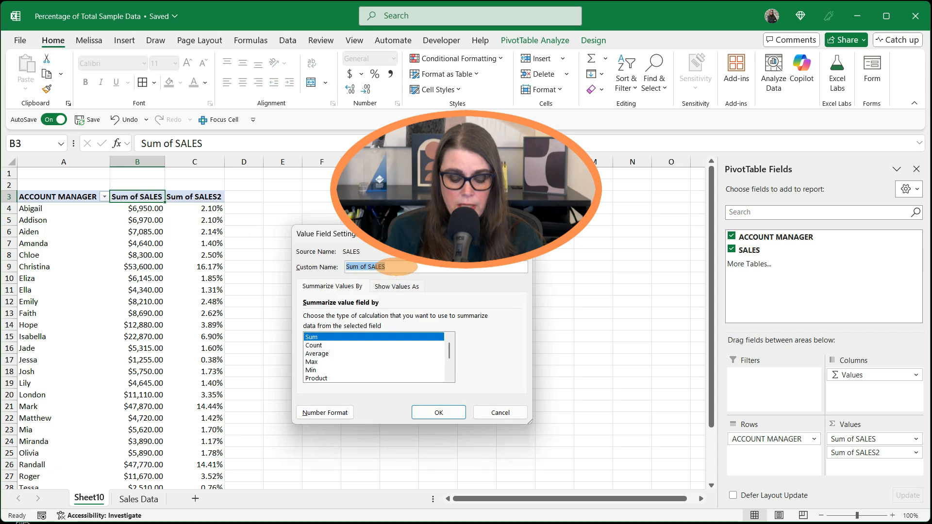
{"action": "type", "text": "SALES"}
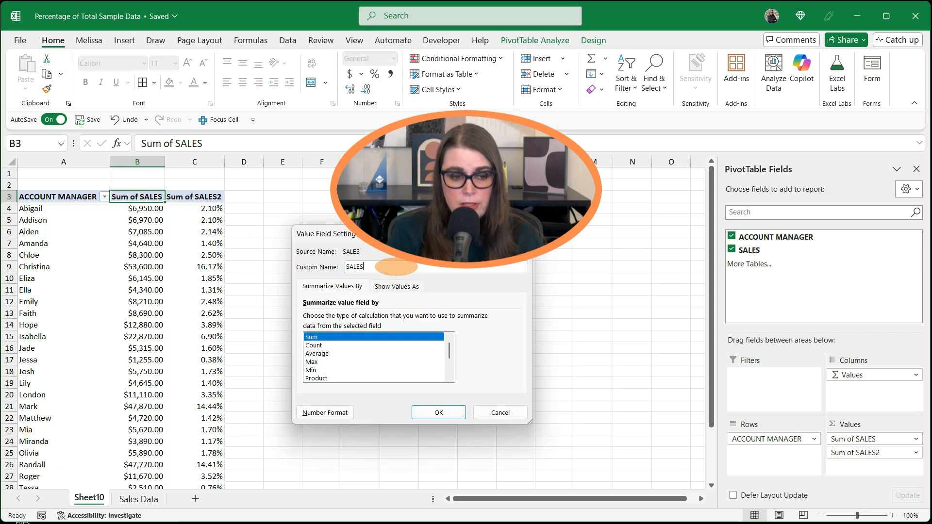
{"action": "left_click", "coordinate": [439, 412]}
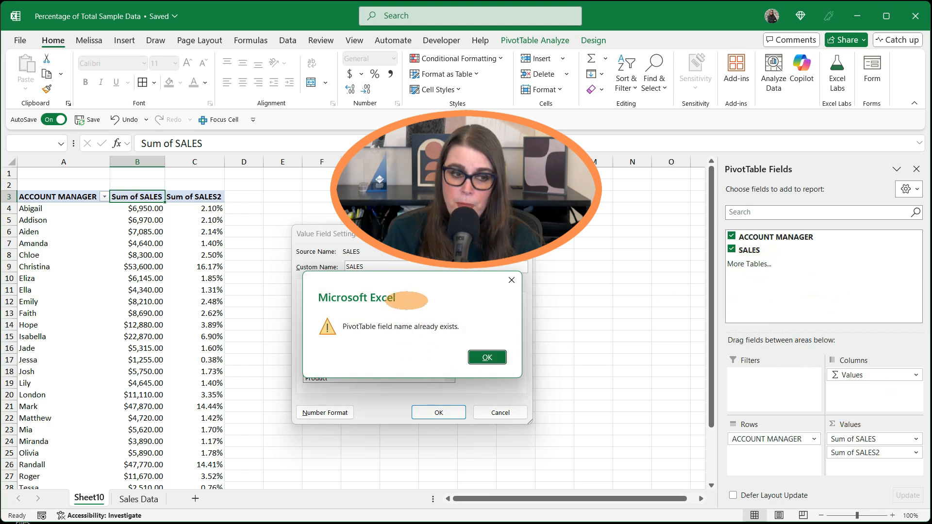
{"action": "left_click", "coordinate": [488, 357]}
{"action": "left_click", "coordinate": [394, 267]}
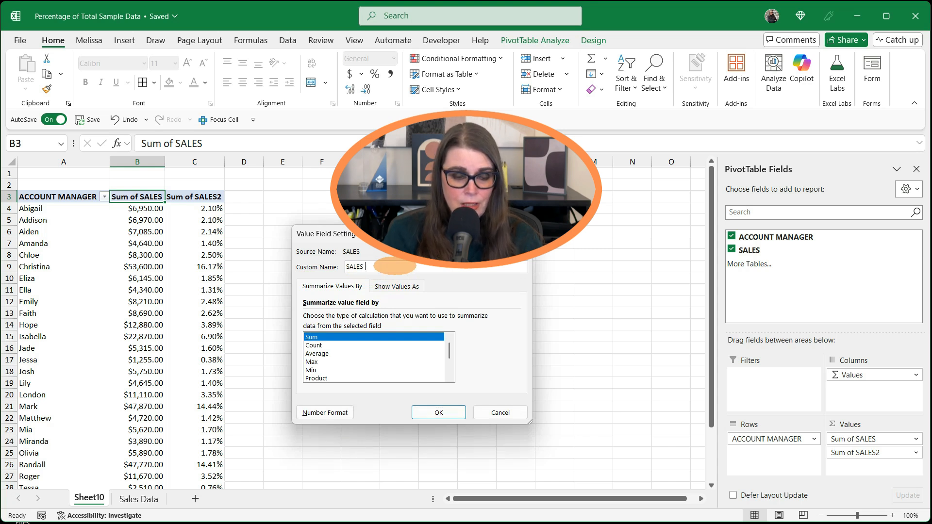
{"action": "left_click", "coordinate": [439, 413]}
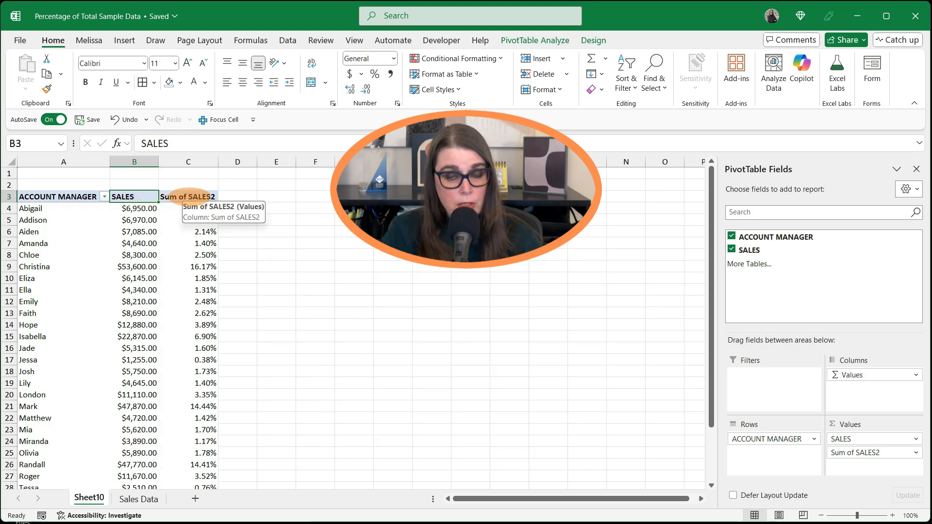
Step: Set the custom name of the Sum of SALES2 field to % OF SALES
{"action": "double_click", "coordinate": [190, 196]}
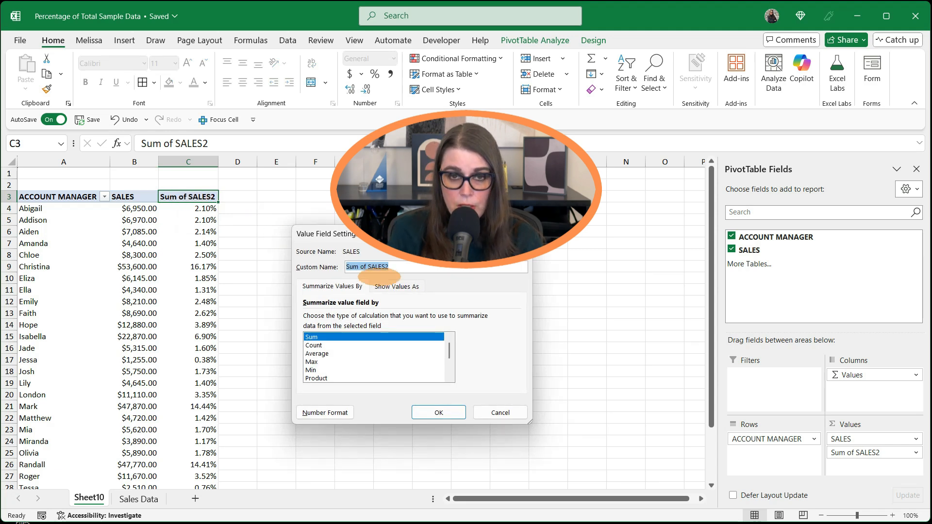
{"action": "type", "text": "% OF SALES"}
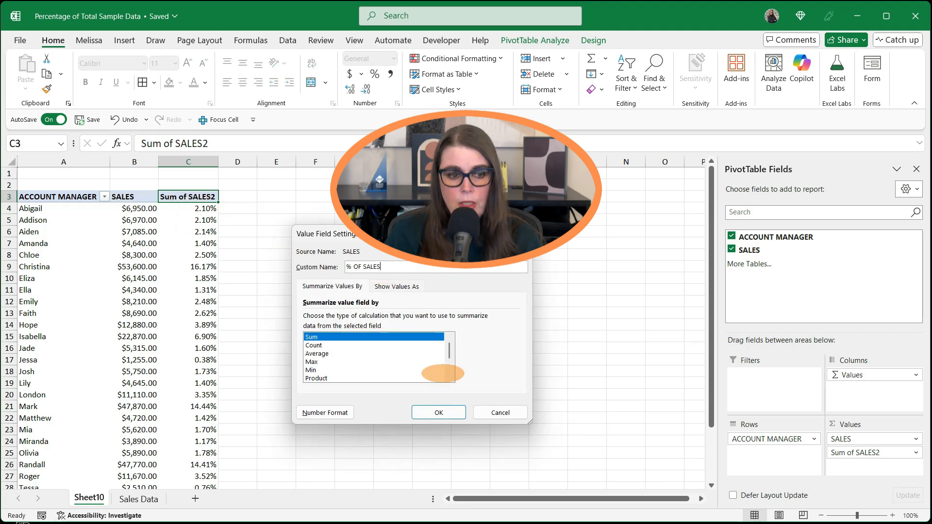
{"action": "left_click", "coordinate": [439, 412]}
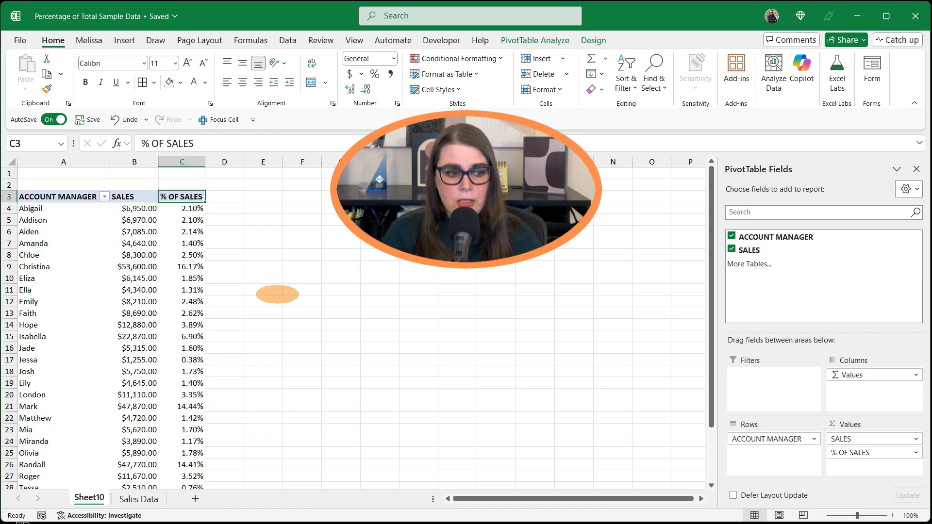
{"action": "scroll", "coordinate": [278, 294], "scroll_direction": "down", "scroll_amount": 2}
{"action": "scroll", "coordinate": [277, 295], "scroll_direction": "up", "scroll_amount": 1}
{"action": "scroll", "coordinate": [278, 295], "scroll_direction": "up", "scroll_amount": 1}
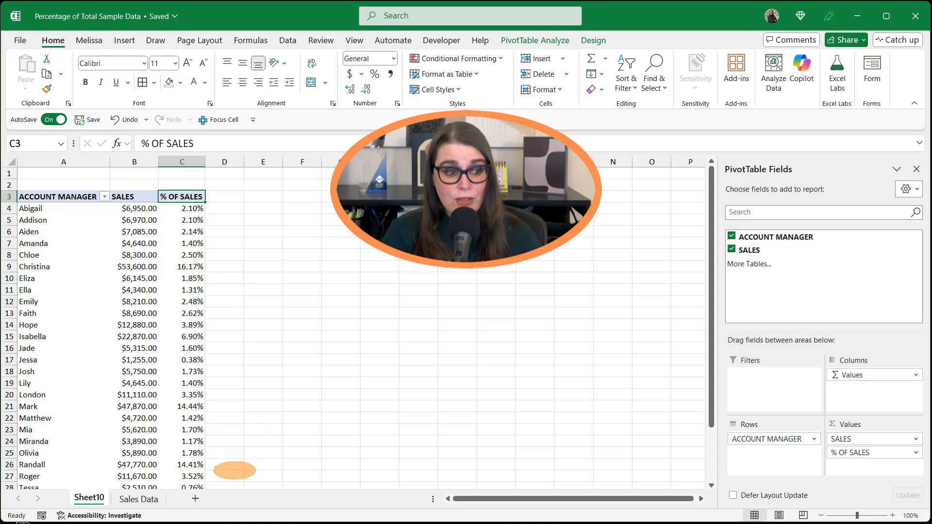
{"action": "scroll", "coordinate": [235, 465], "scroll_direction": "down", "scroll_amount": 1}
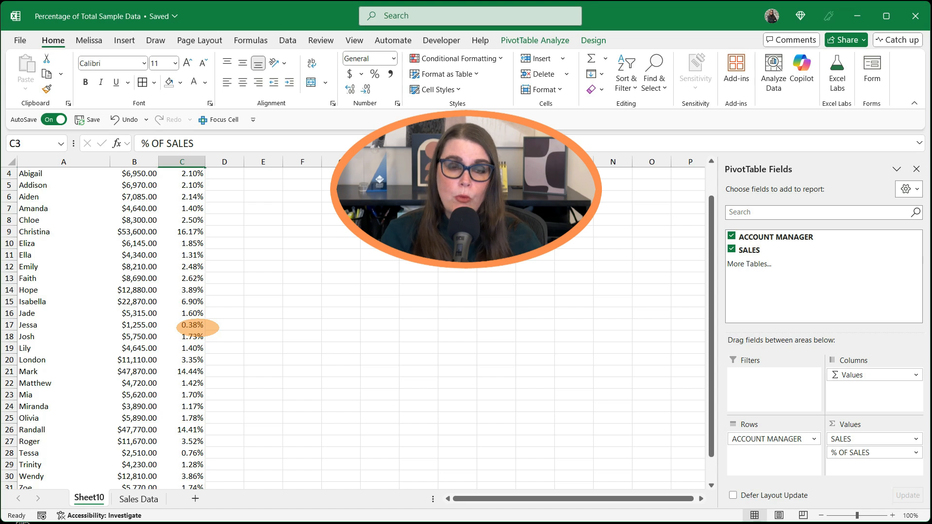
{"action": "mouse_move", "coordinate": [196, 326]}
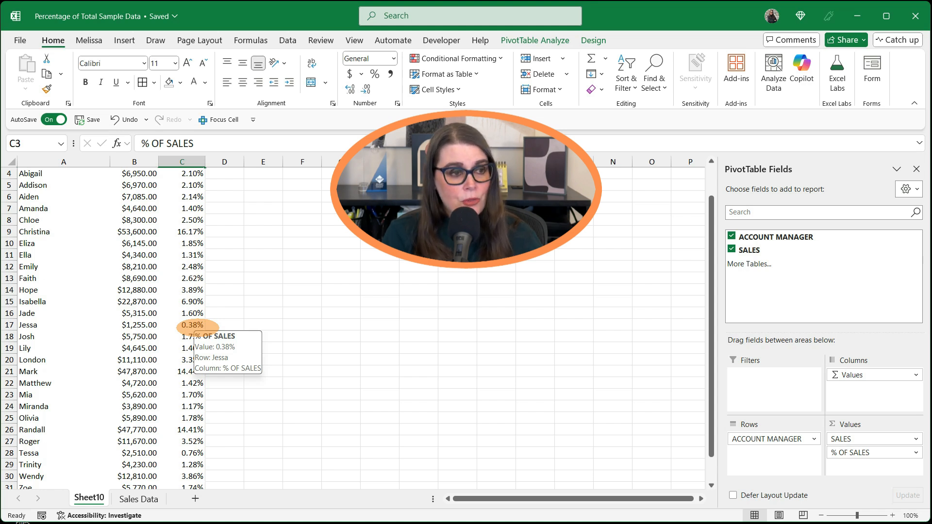
{"action": "scroll", "coordinate": [197, 329], "scroll_direction": "up", "scroll_amount": 1}
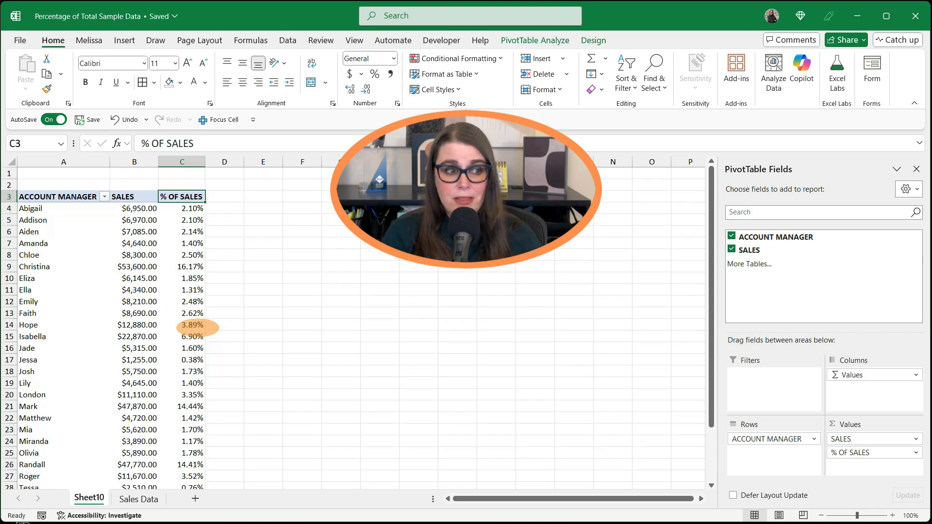
{"action": "mouse_move", "coordinate": [198, 328]}
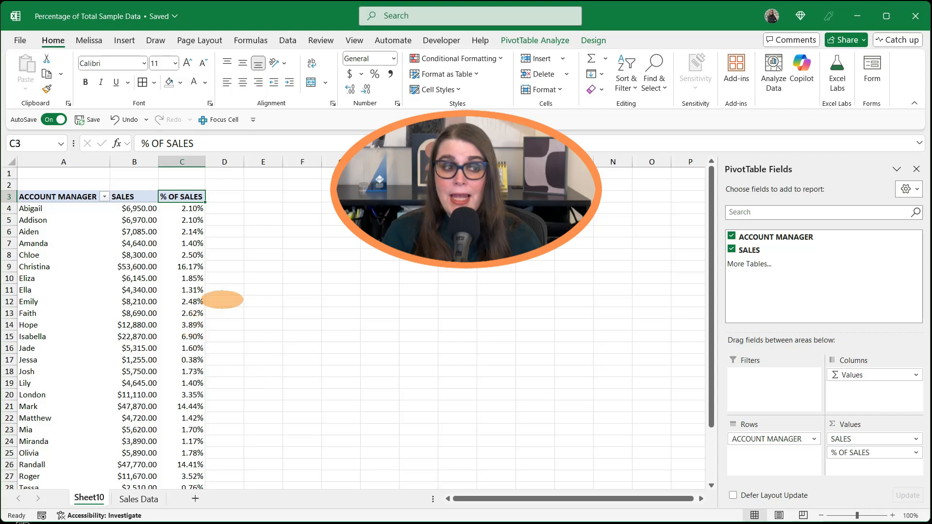